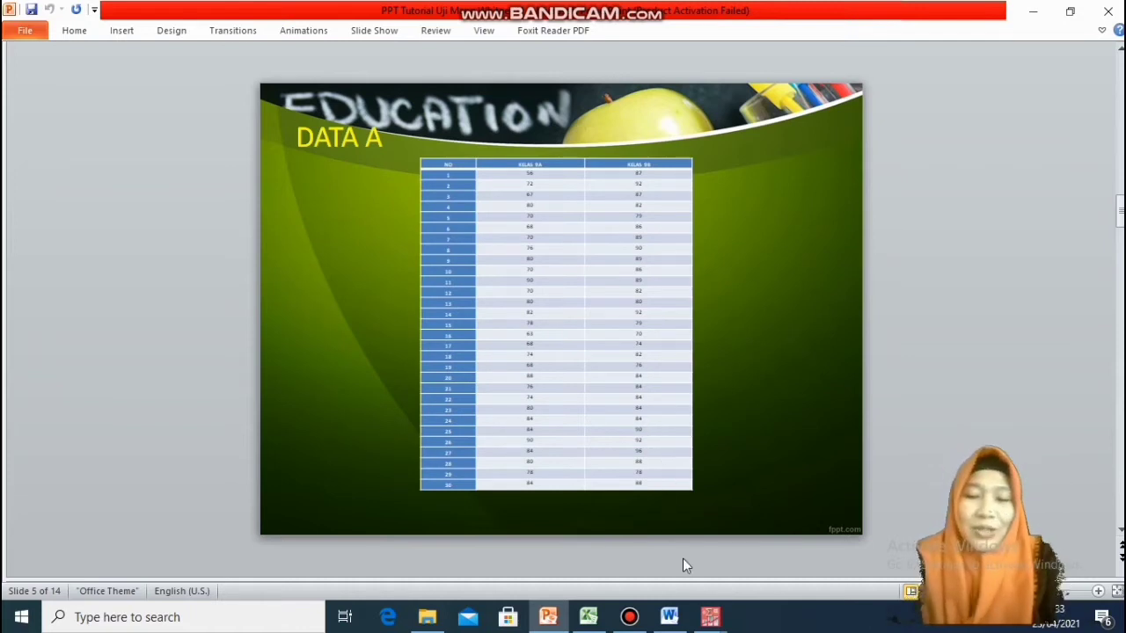
Switch to the PASW Statistics Data Editor and create a new empty dataset.
left_click(711, 618)
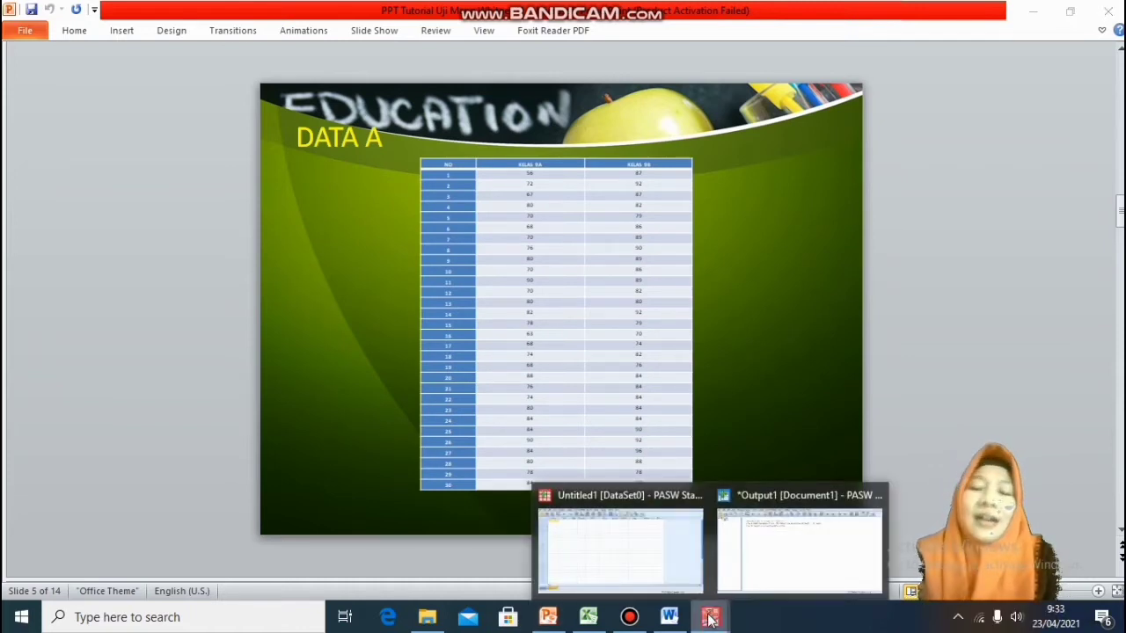
left_click(628, 573)
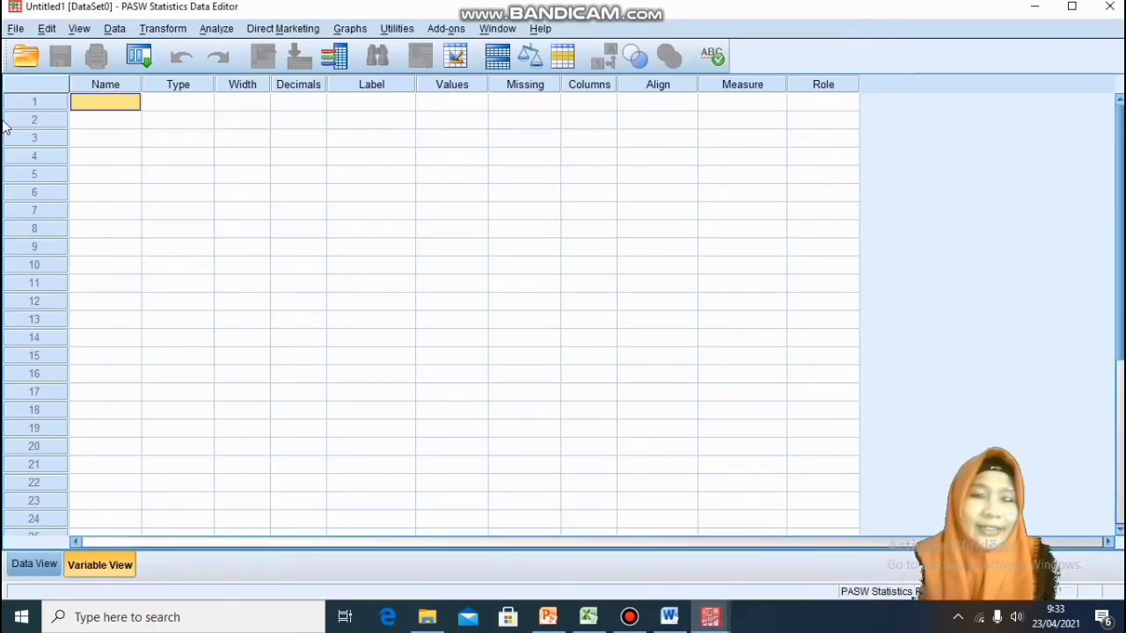
left_click(15, 29)
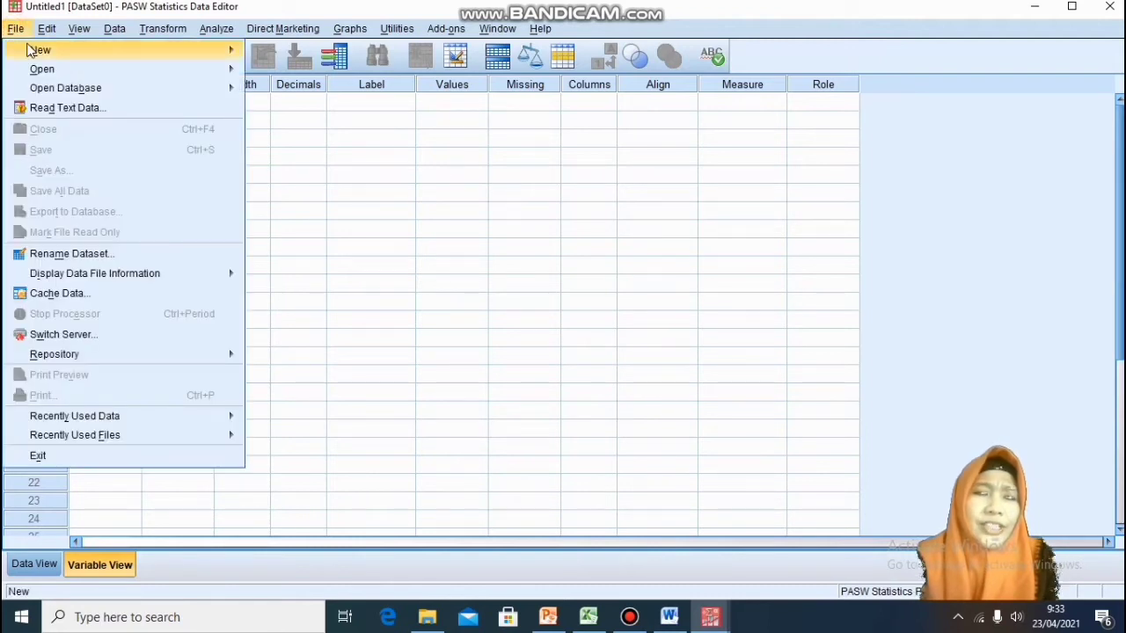
mouse_move(35, 50)
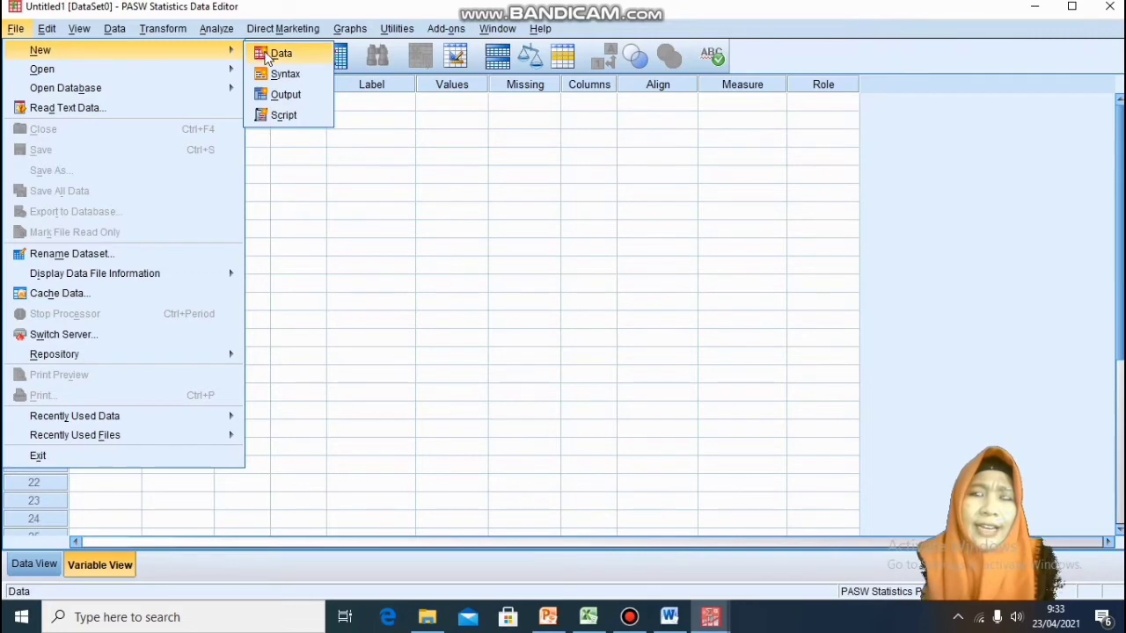
key("alt+Tab")
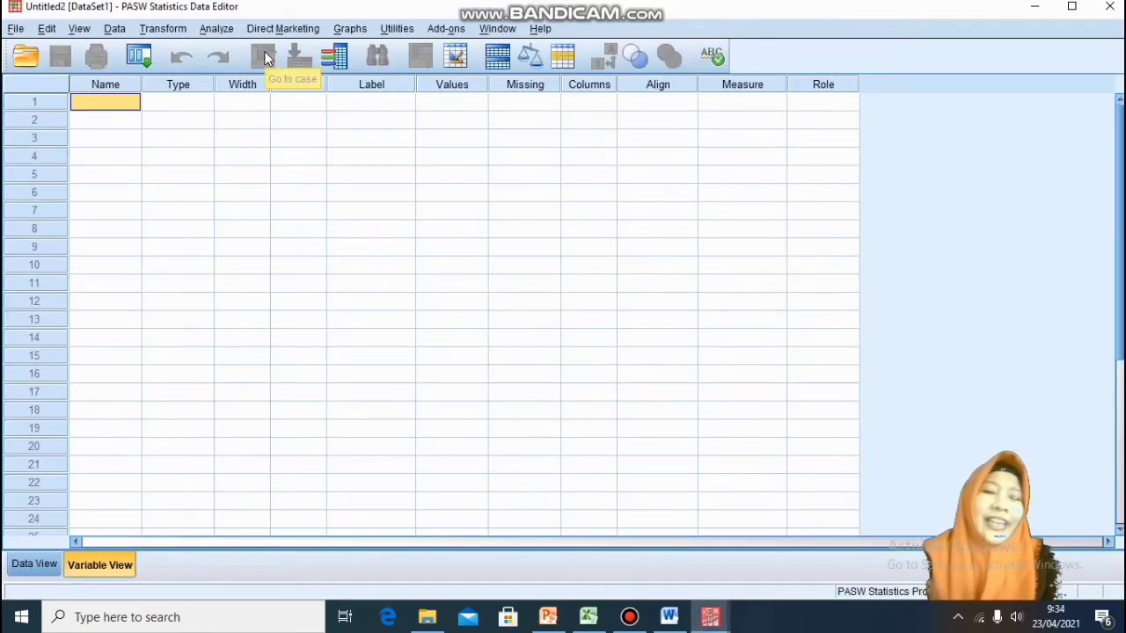
Define two variables named Diskusi and Kelas in the first two rows of the variable list.
double_click(119, 103)
type("Diskusi")
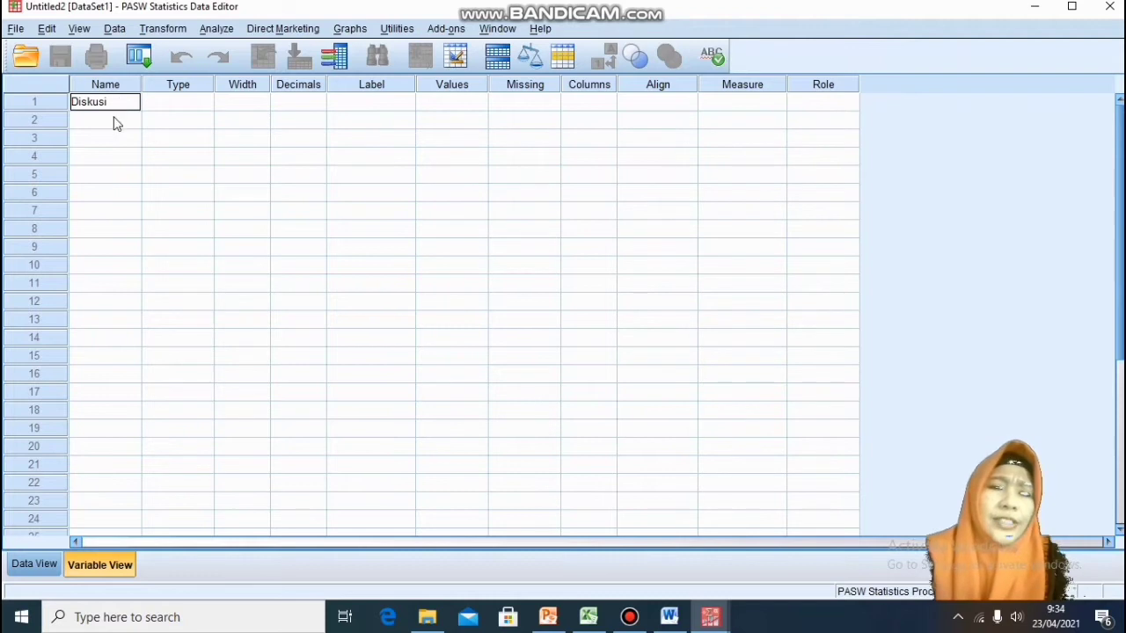
key("Return")
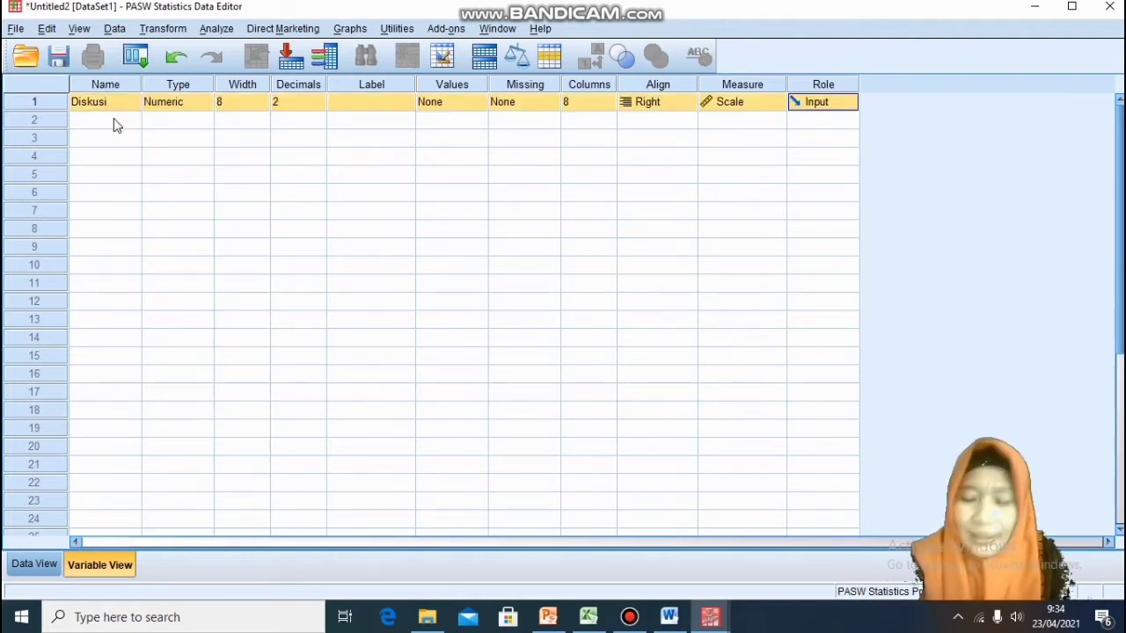
key("Return")
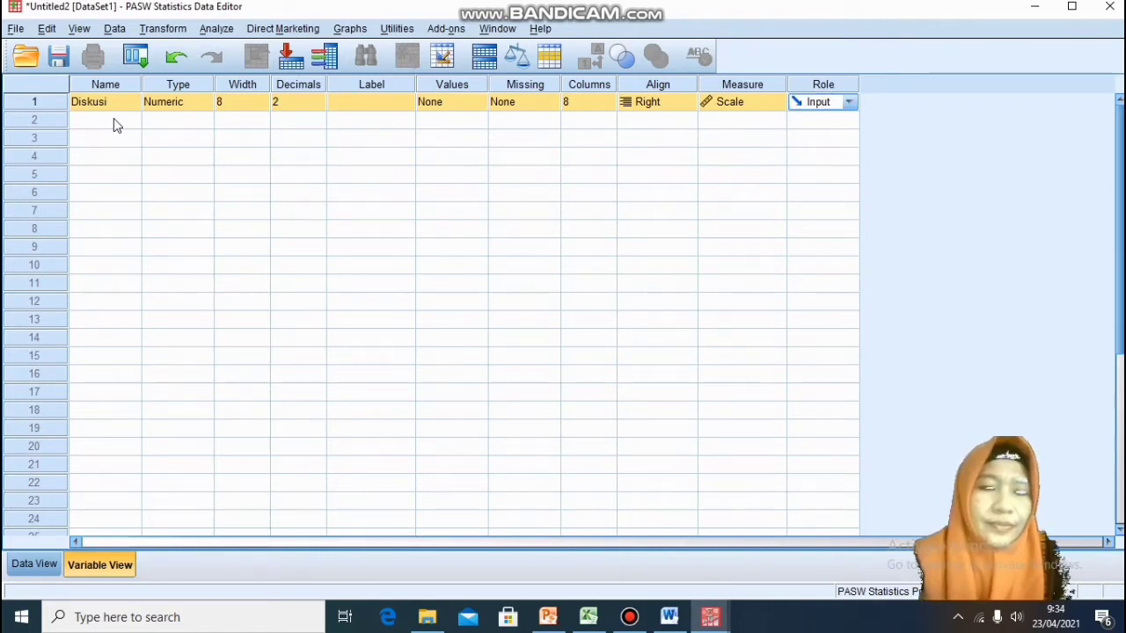
left_click(113, 119)
type("K")
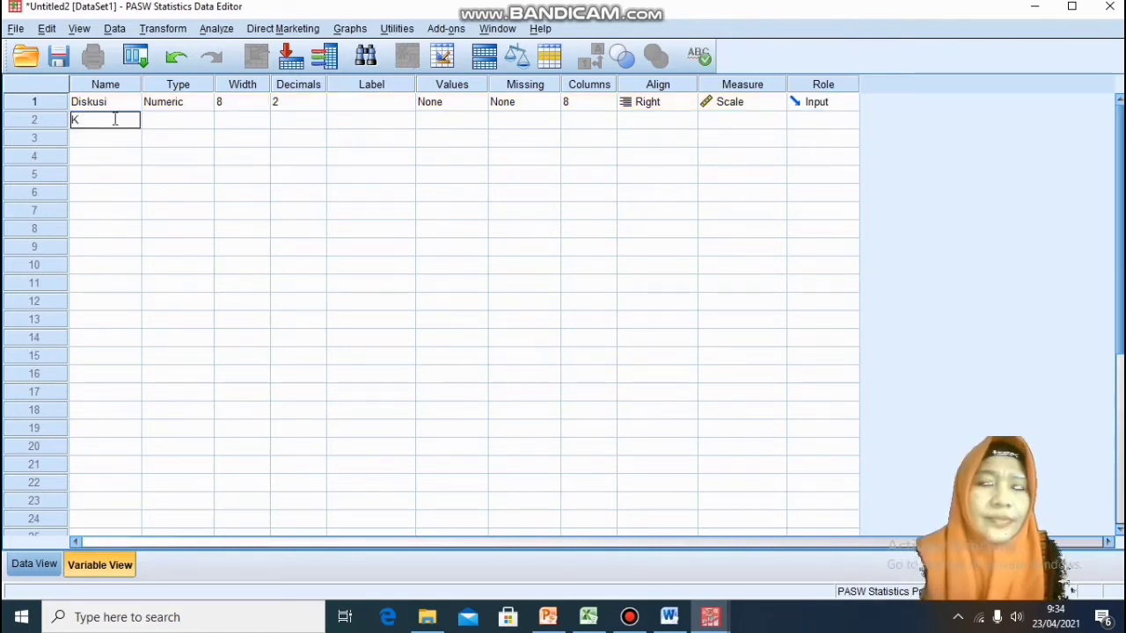
type("elas")
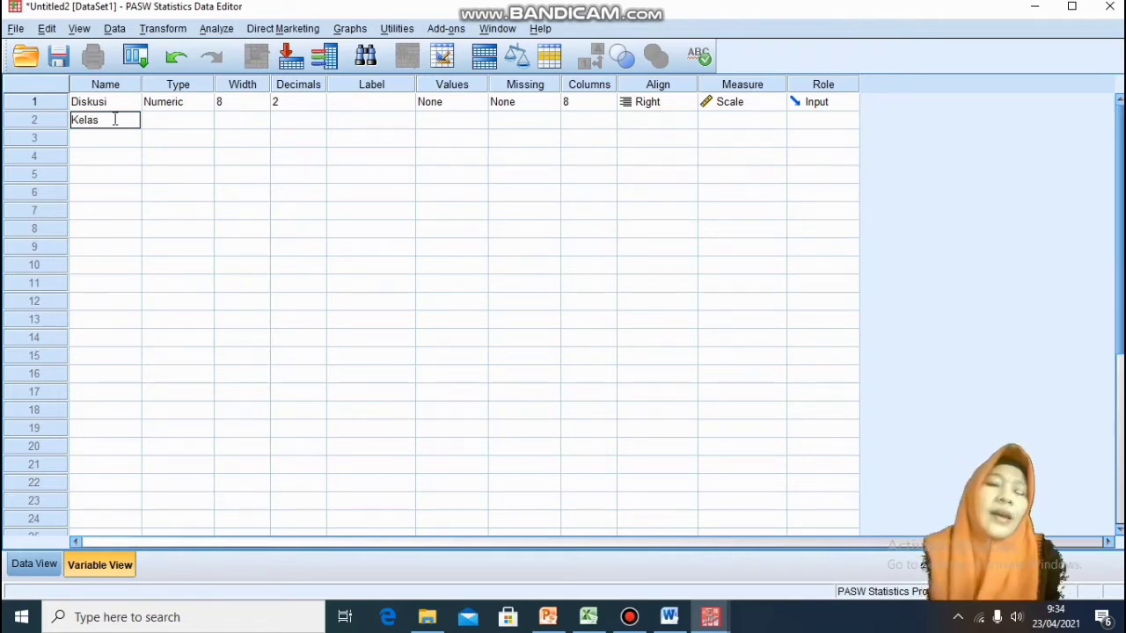
key("Return")
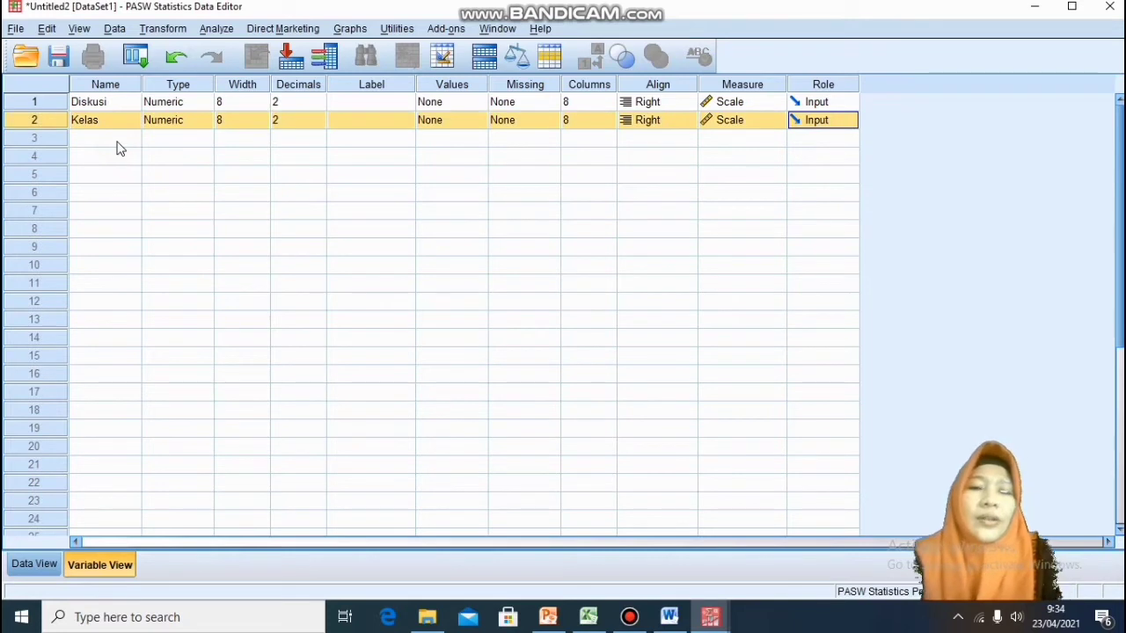
Set the decimals of both the Diskusi and Kelas variables to 0.
left_click(283, 106)
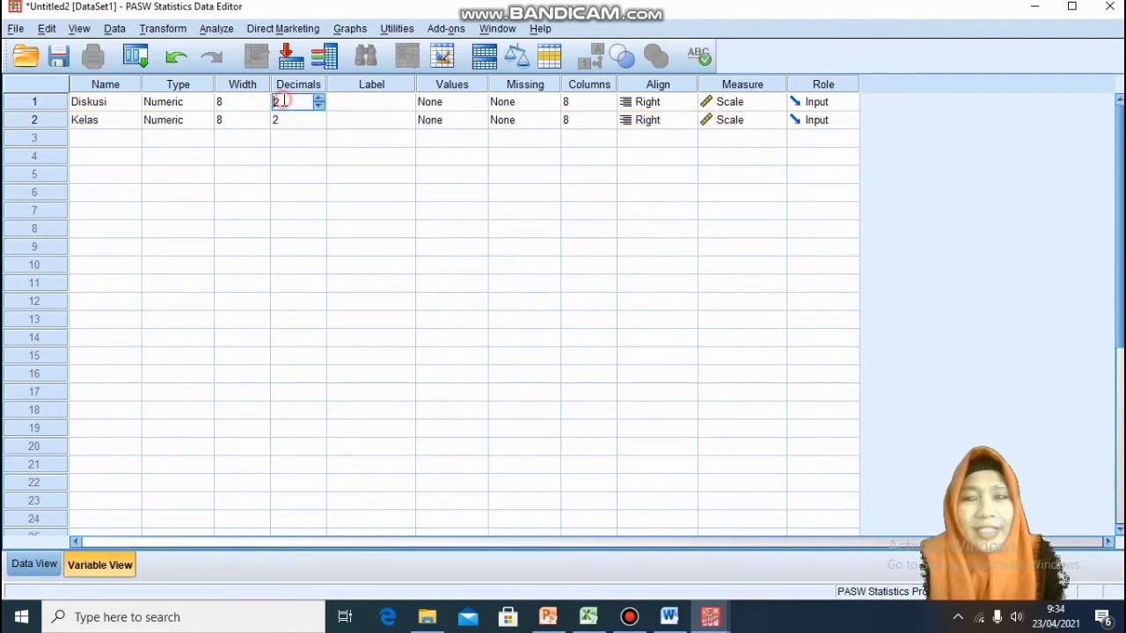
left_click(320, 105)
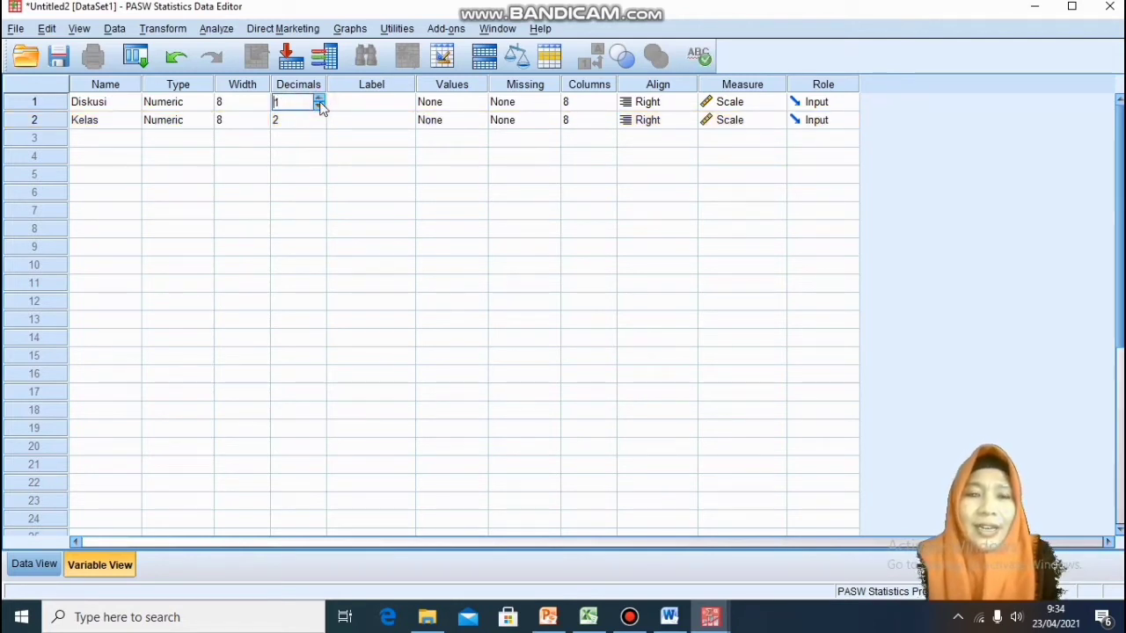
left_click(320, 106)
left_click(302, 120)
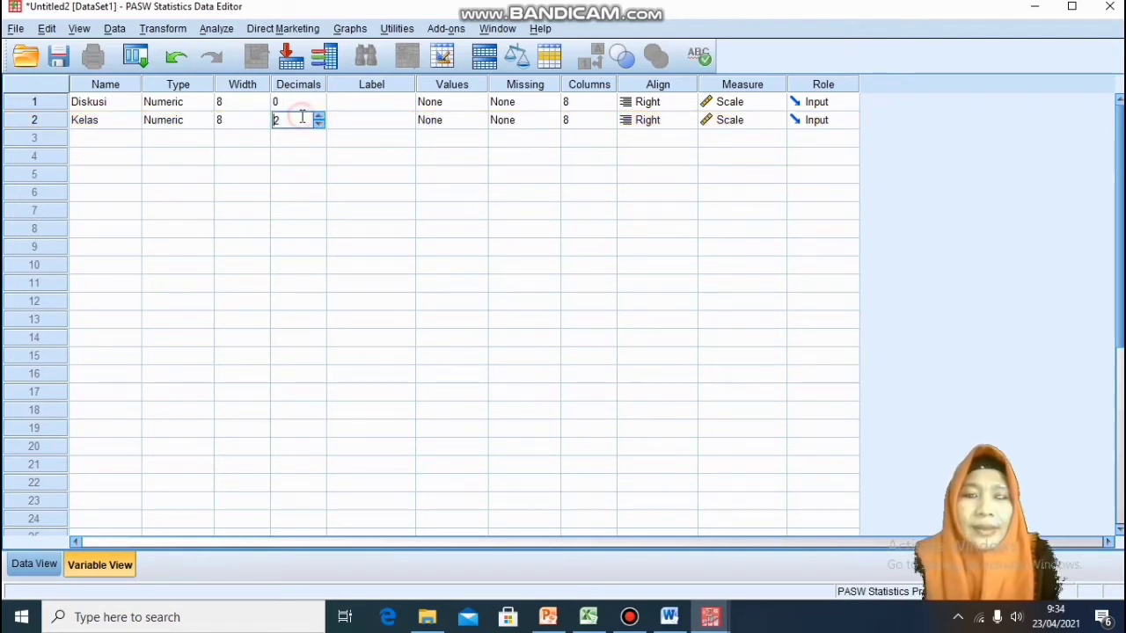
left_click(319, 125)
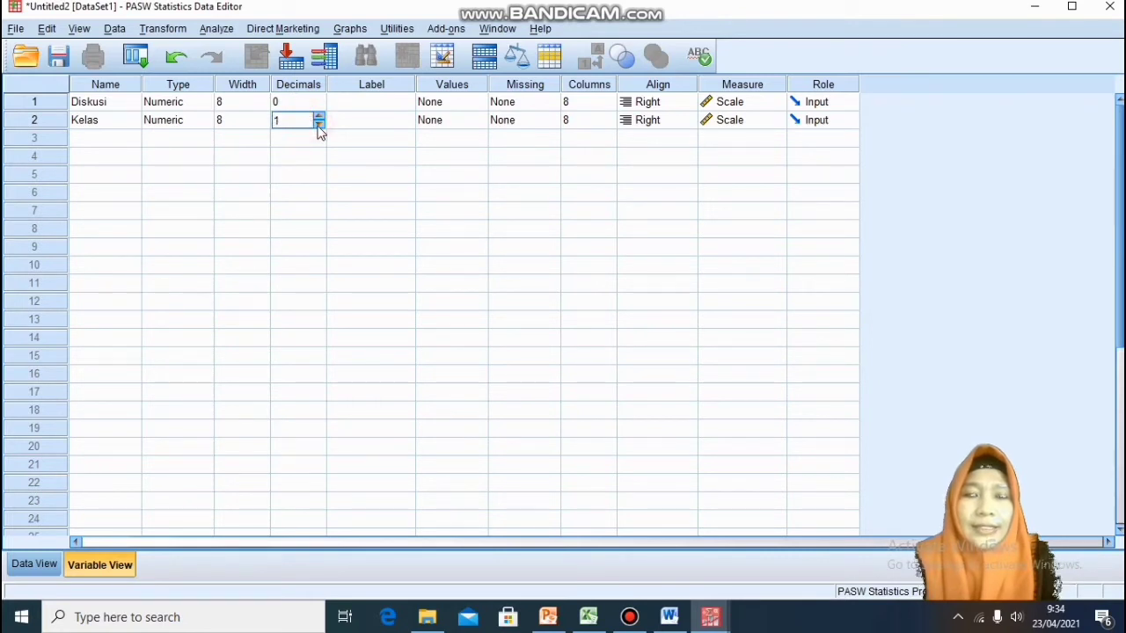
left_click(320, 125)
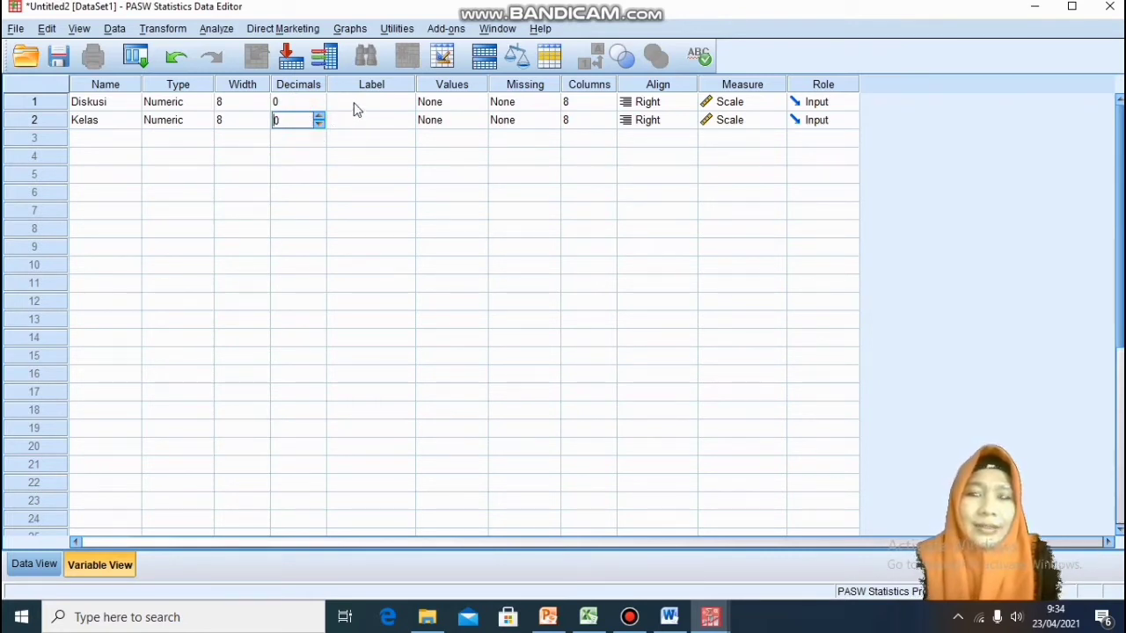
Give the Diskusi variable the label "Penggunaan Metode diskusi terhadap hasil belajar siswa".
left_click(356, 106)
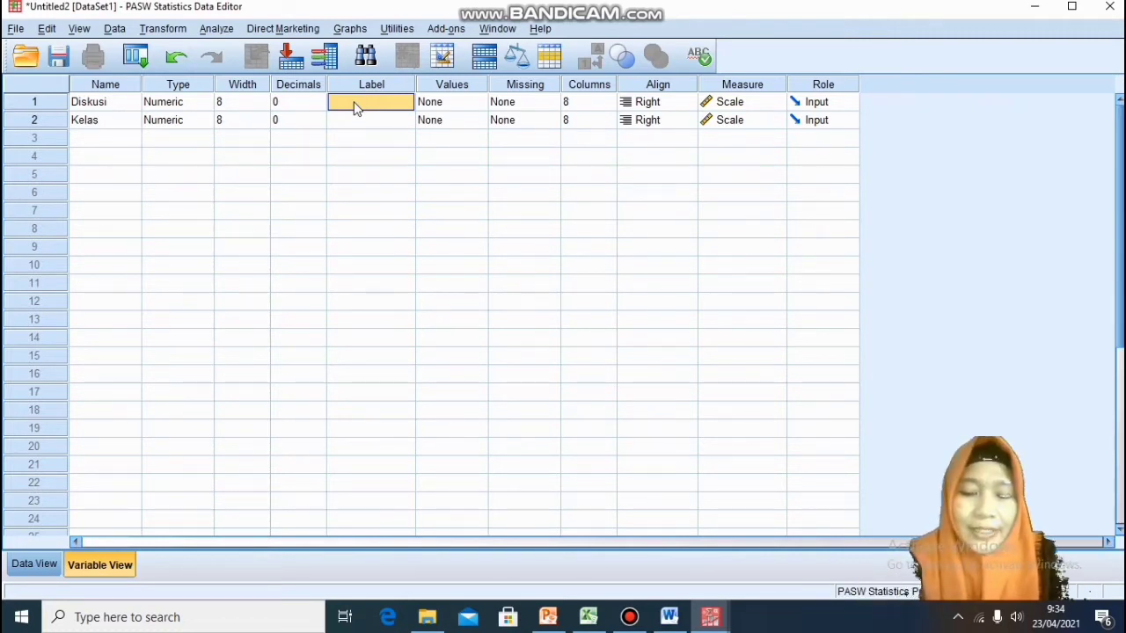
type("Pe")
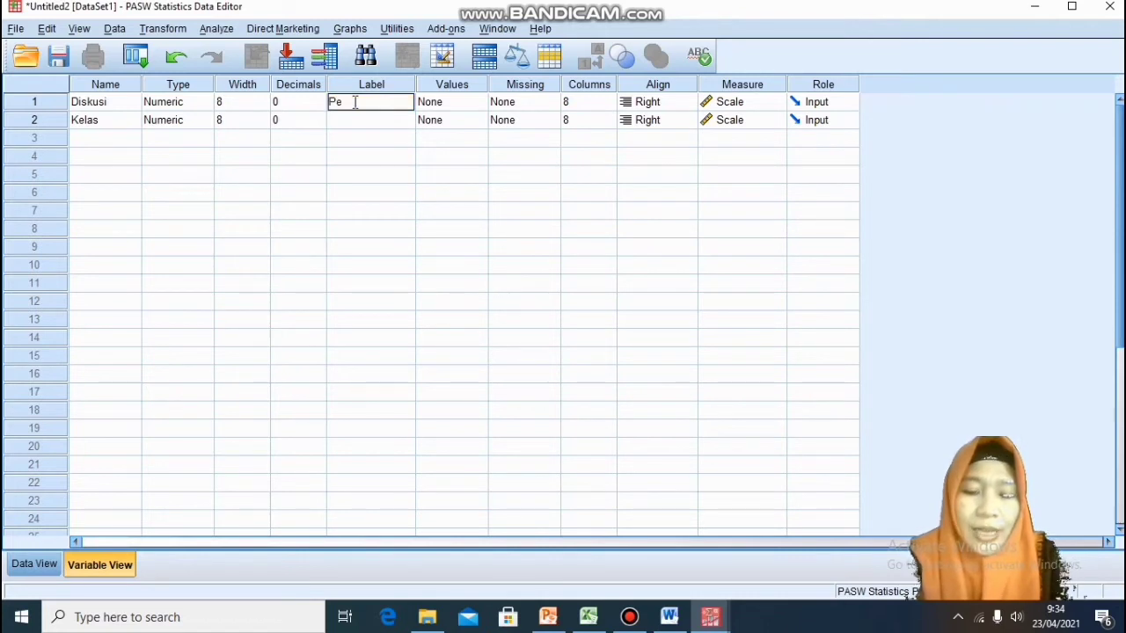
type("ng")
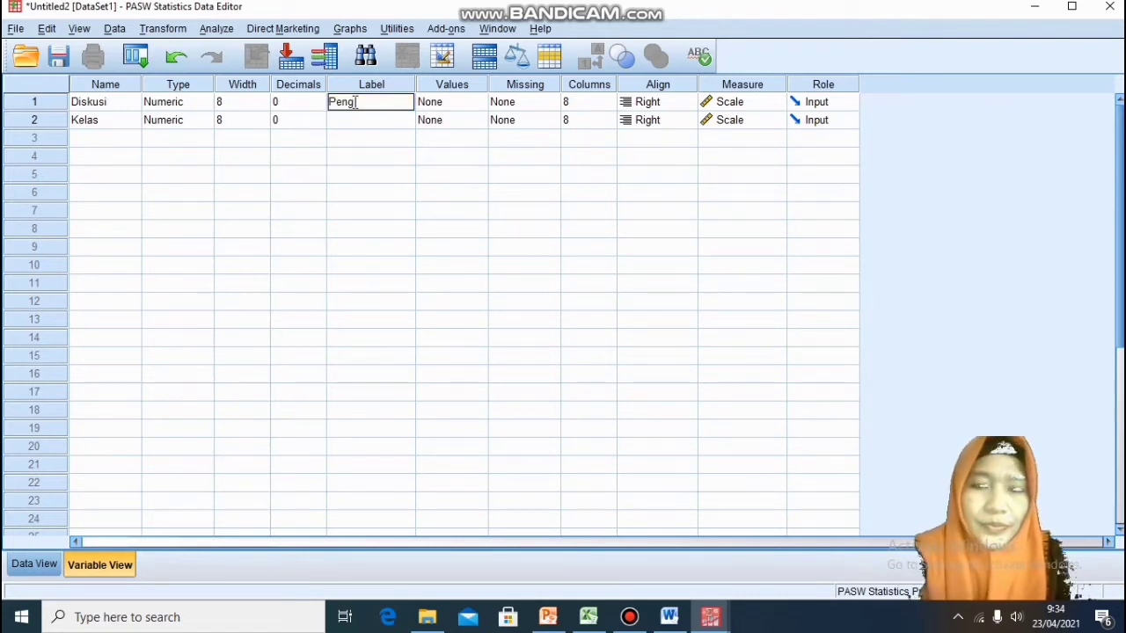
type("guna")
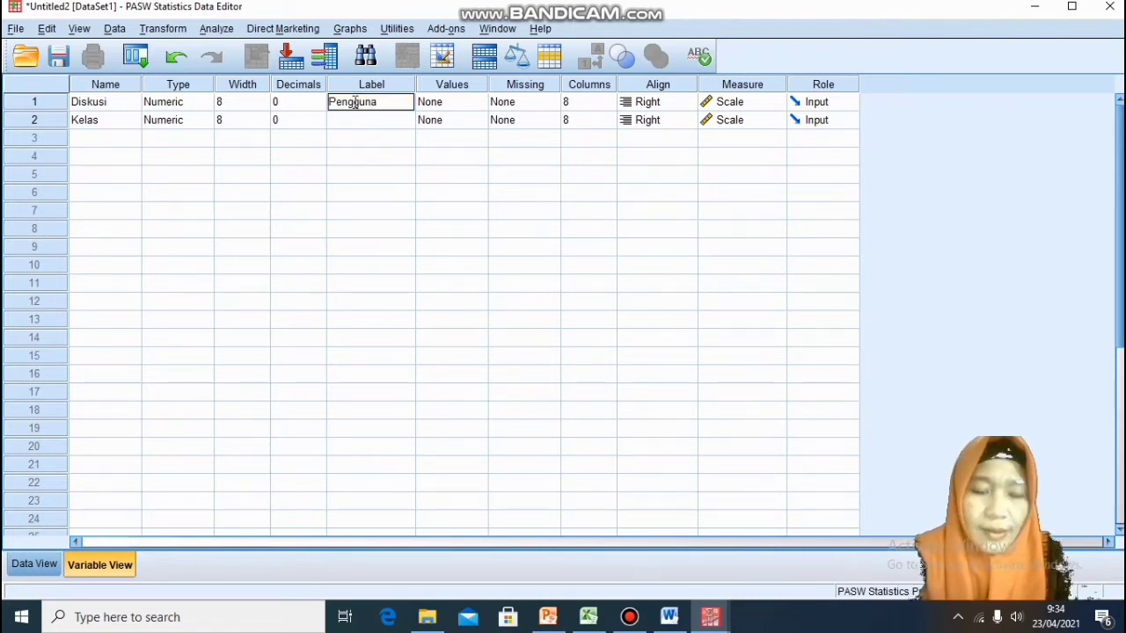
type("an M")
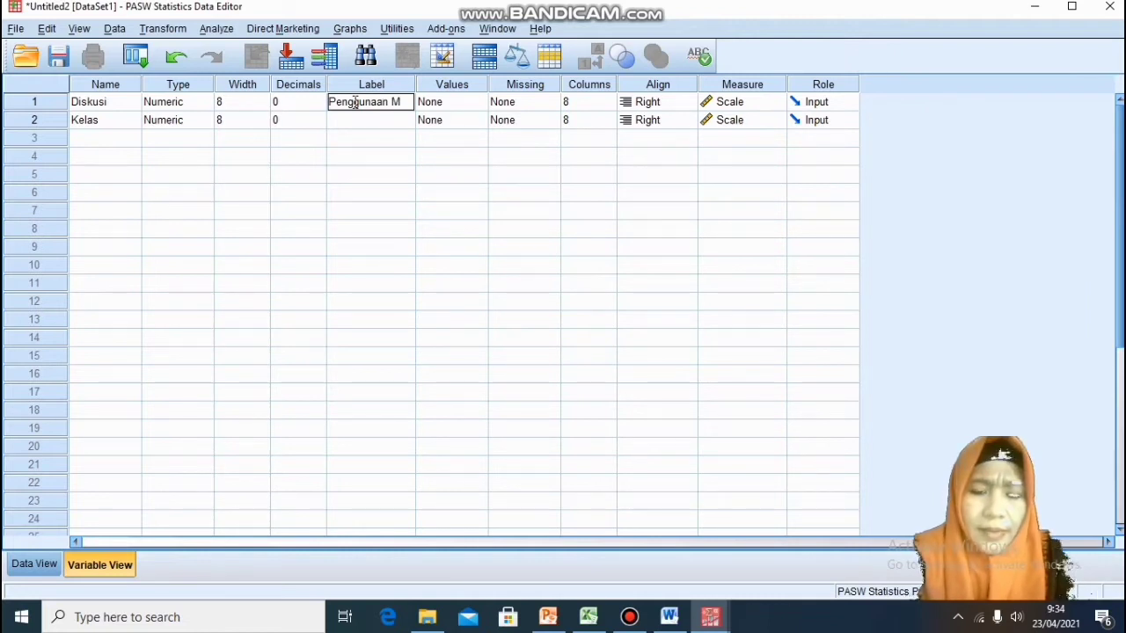
type("etode")
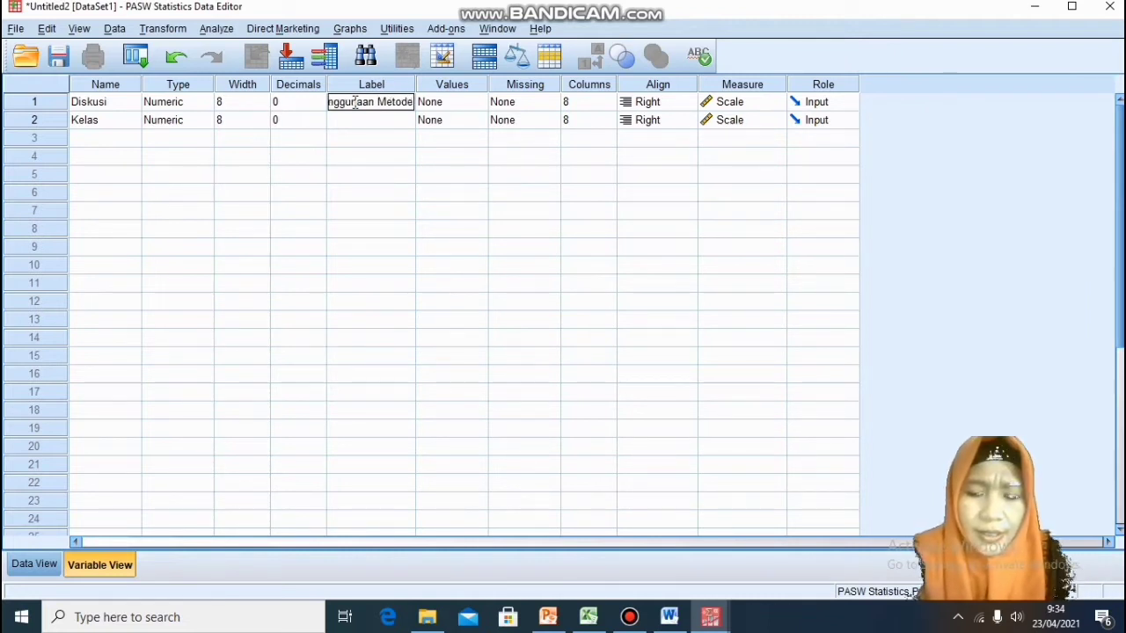
type(" di")
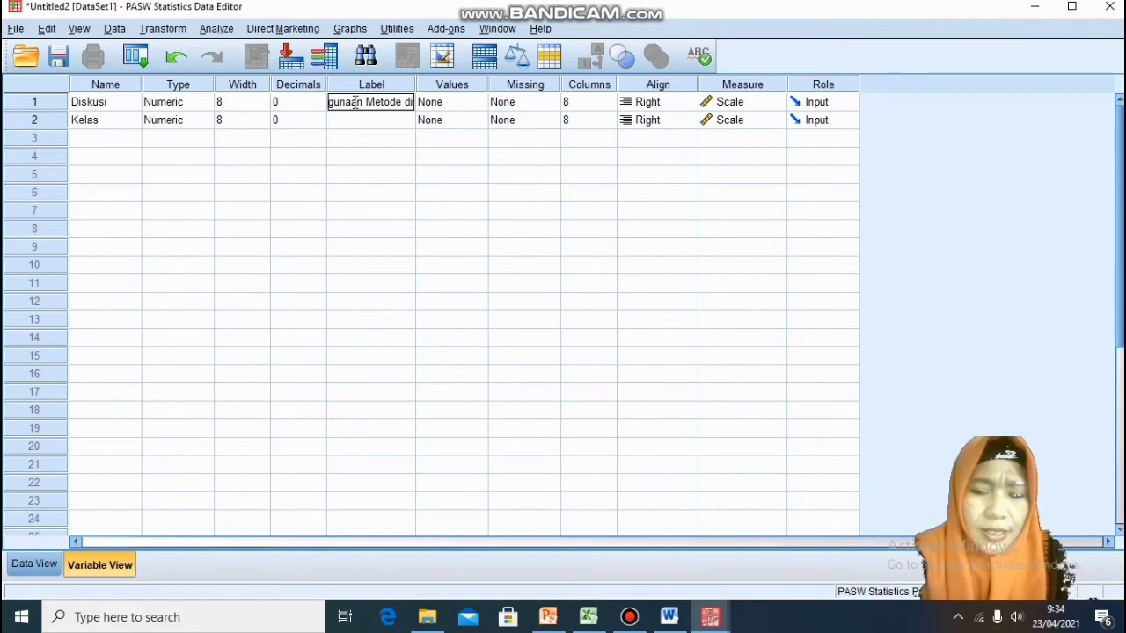
type("skud")
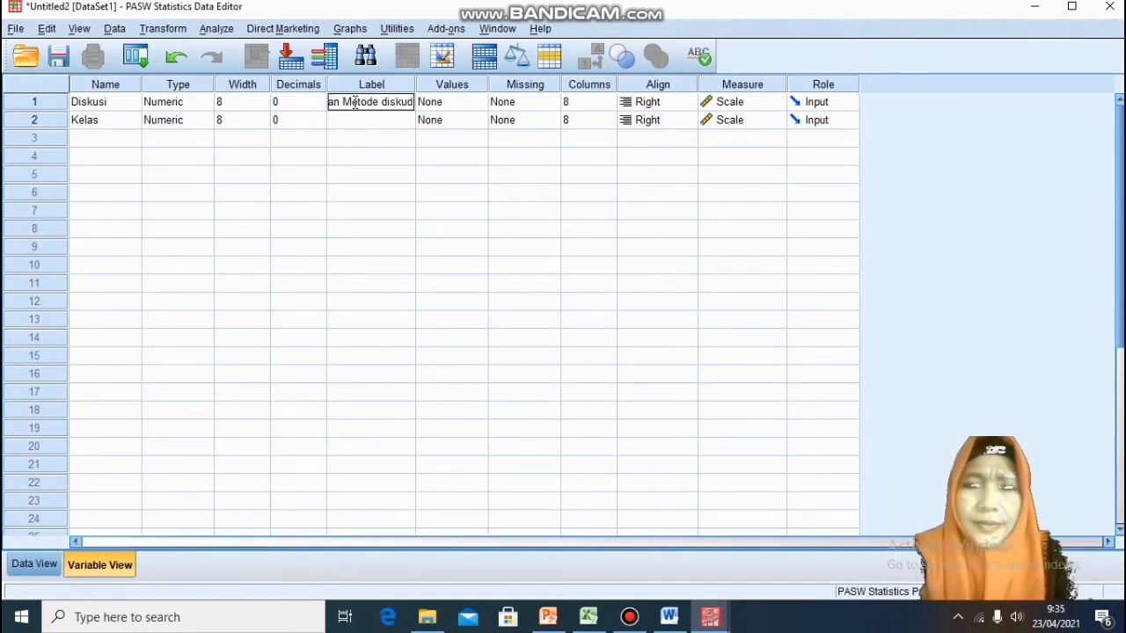
key("BackSpace")
type("s")
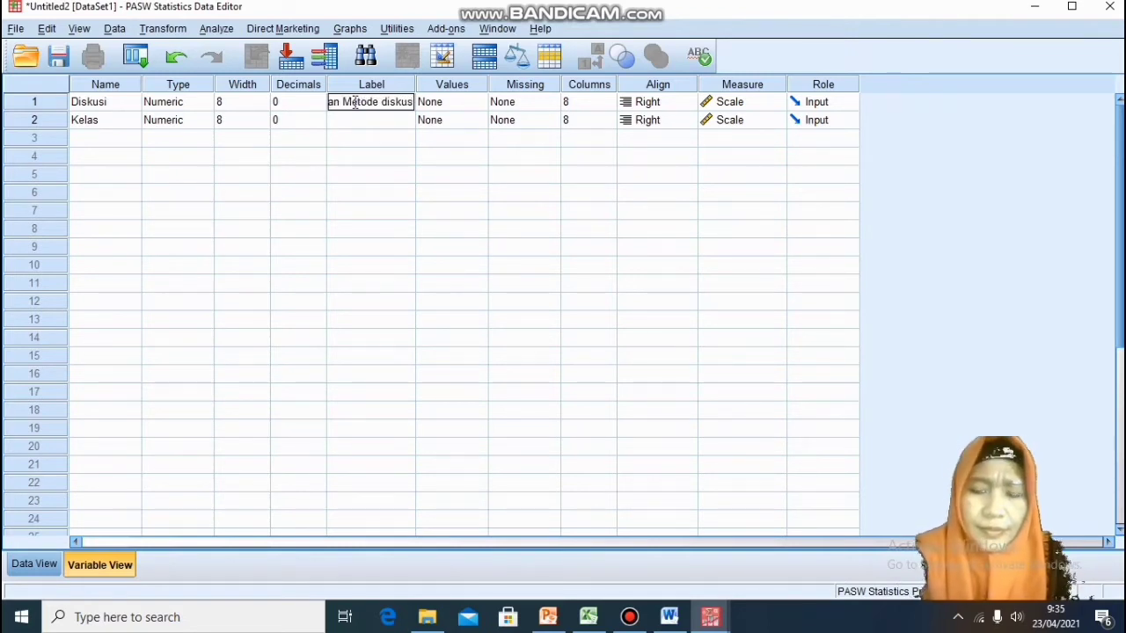
type("i t")
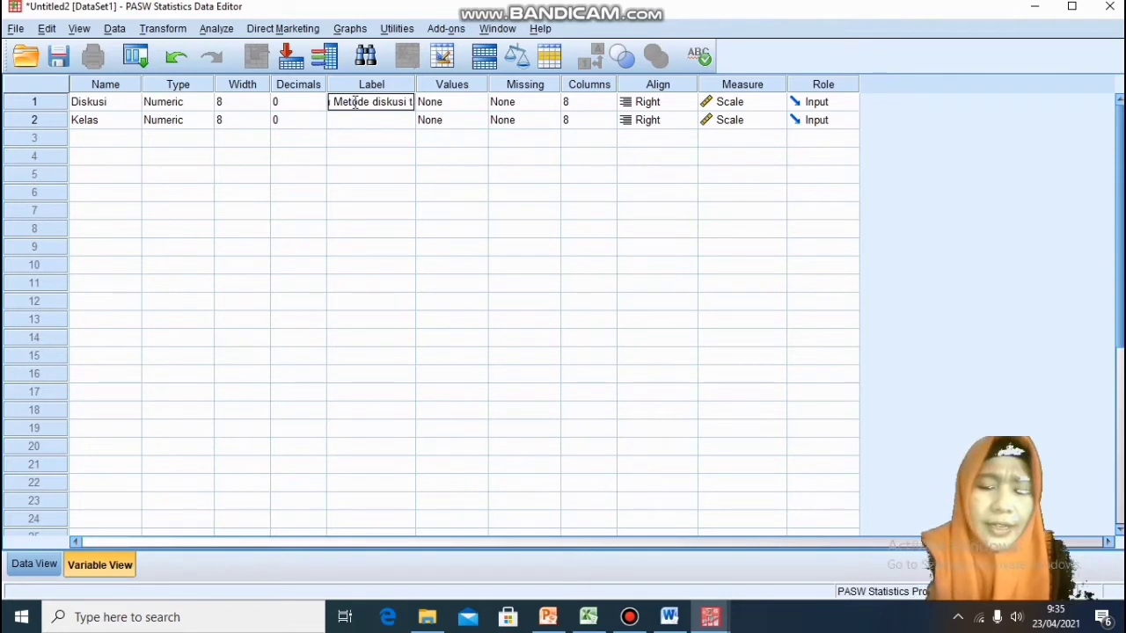
type("erhadap")
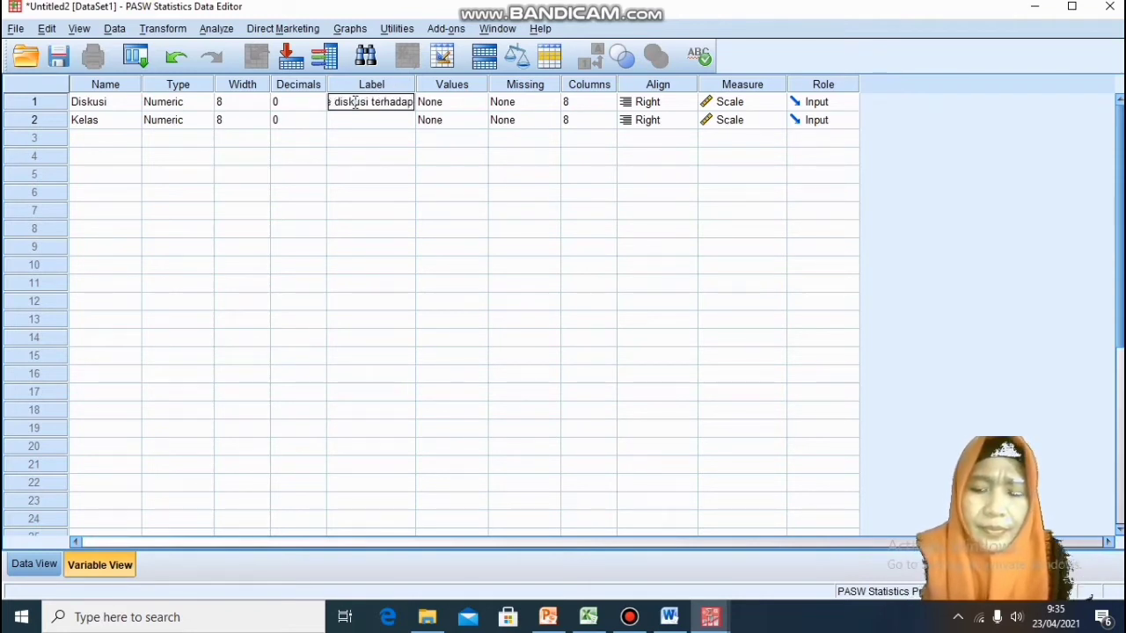
type(" hasil")
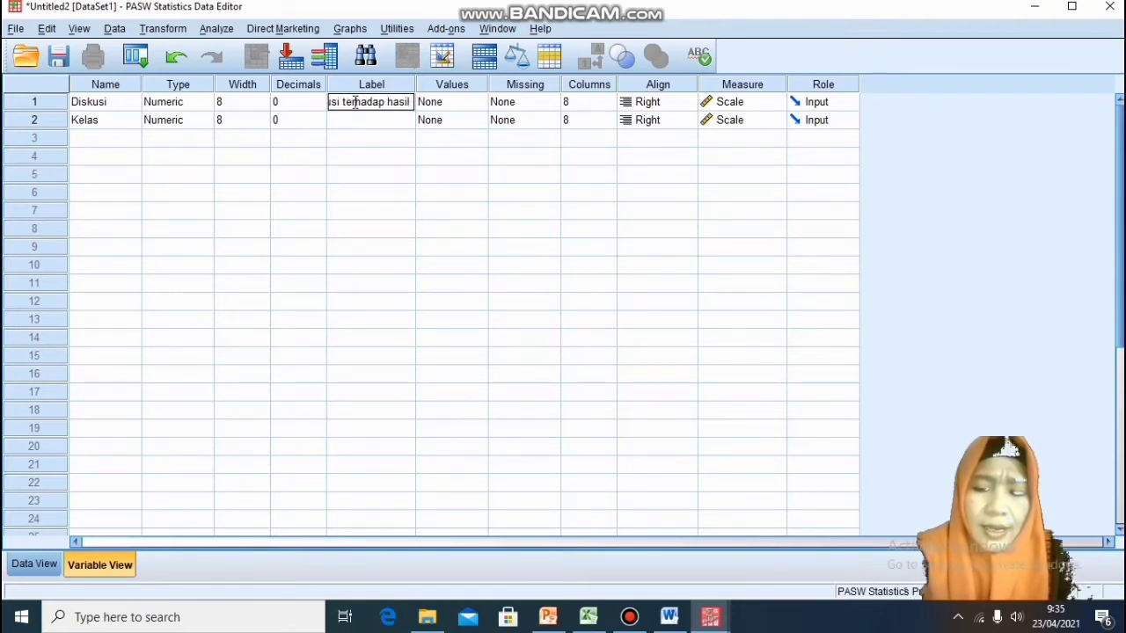
type(" belajar")
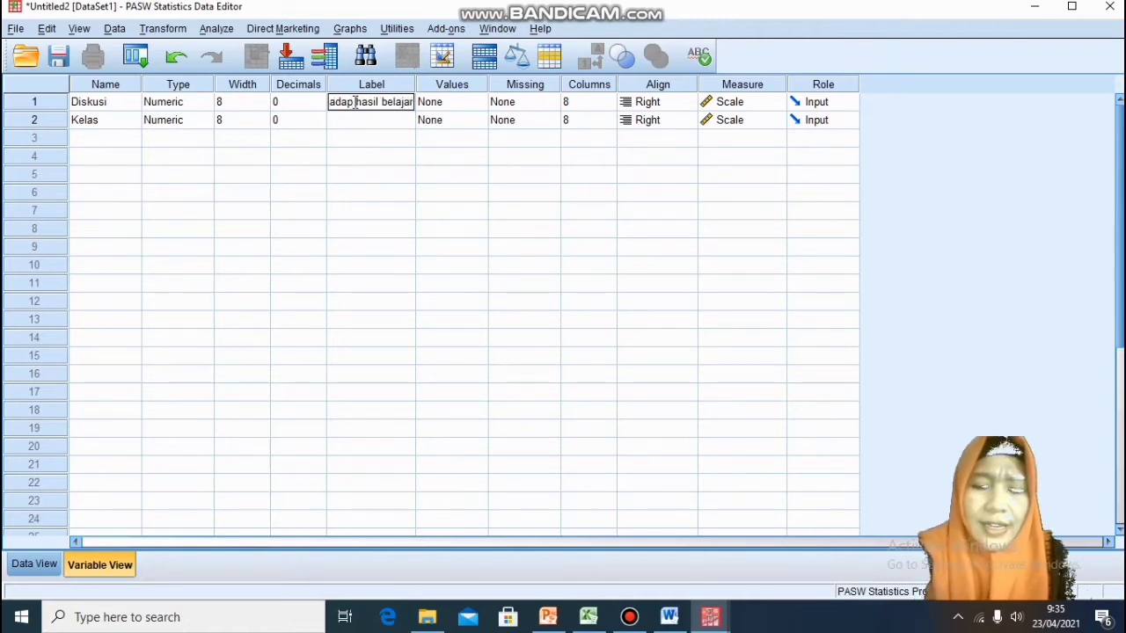
type(" siswa")
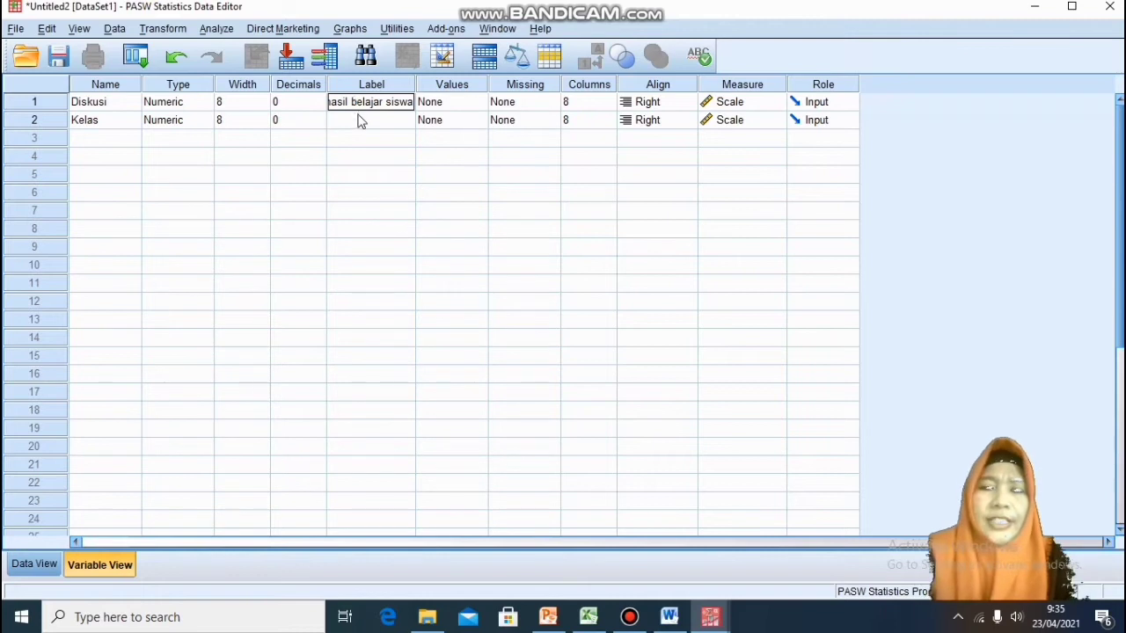
Give the Kelas variable the label "Kelas".
left_click(359, 121)
left_click(359, 122)
type("Kelas")
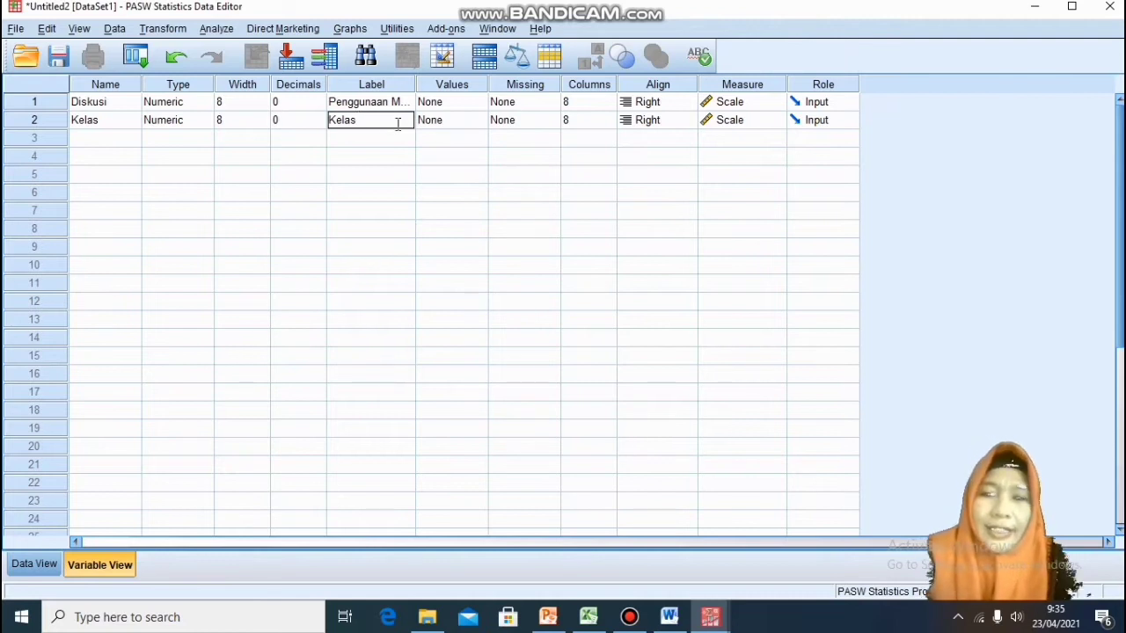
Add the value label 1 = "Kelas 9A" to the Kelas variable.
double_click(471, 121)
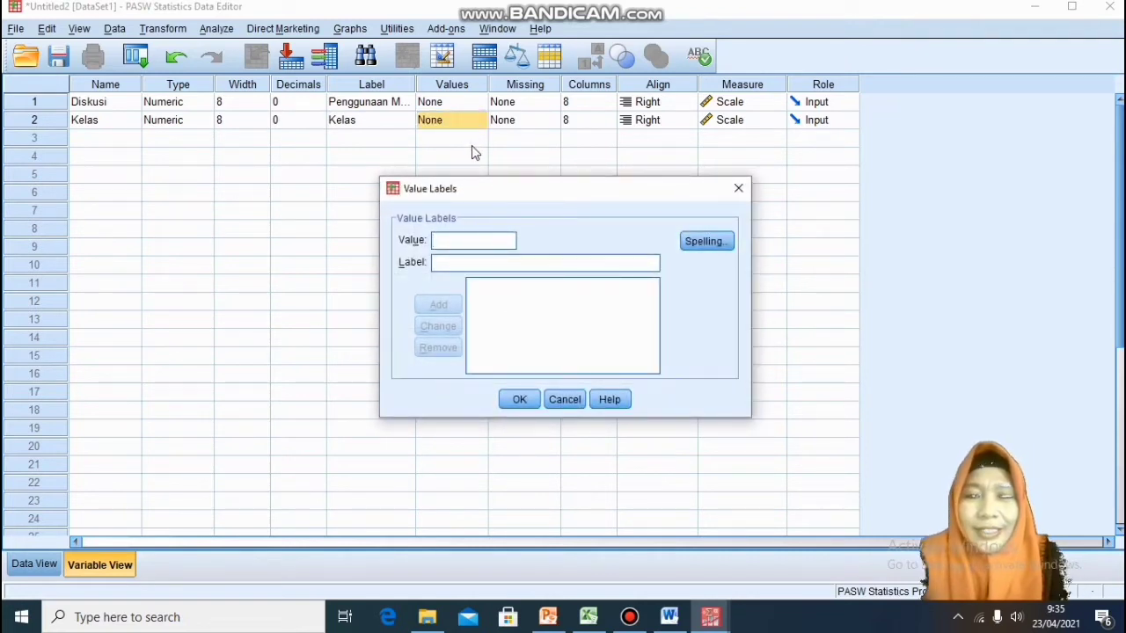
type("1")
left_click(457, 263)
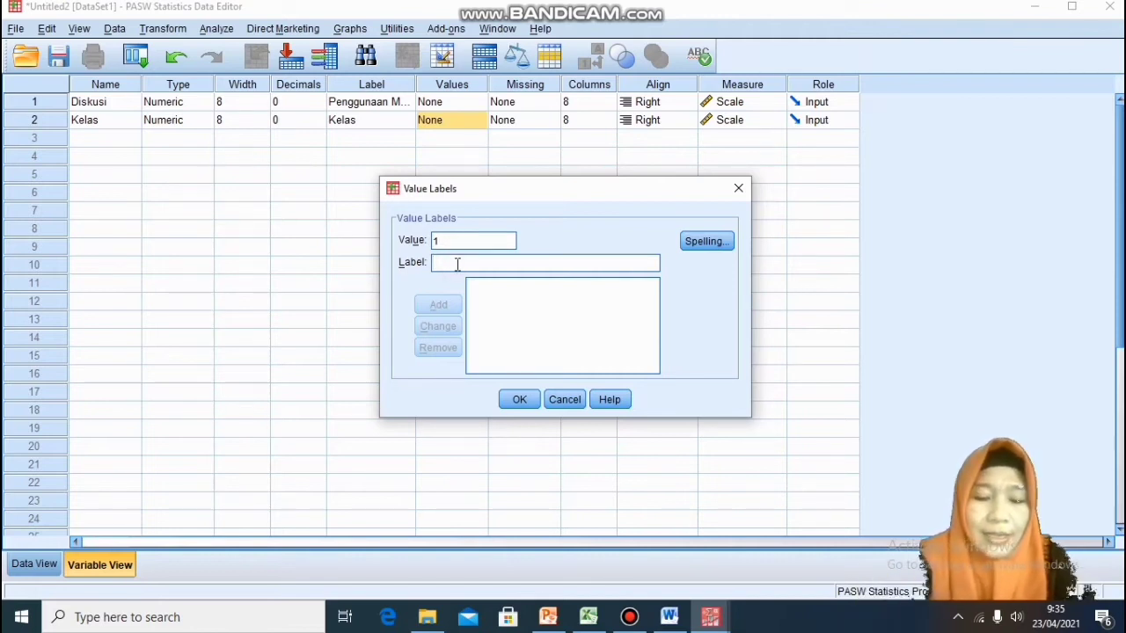
type("Kelas")
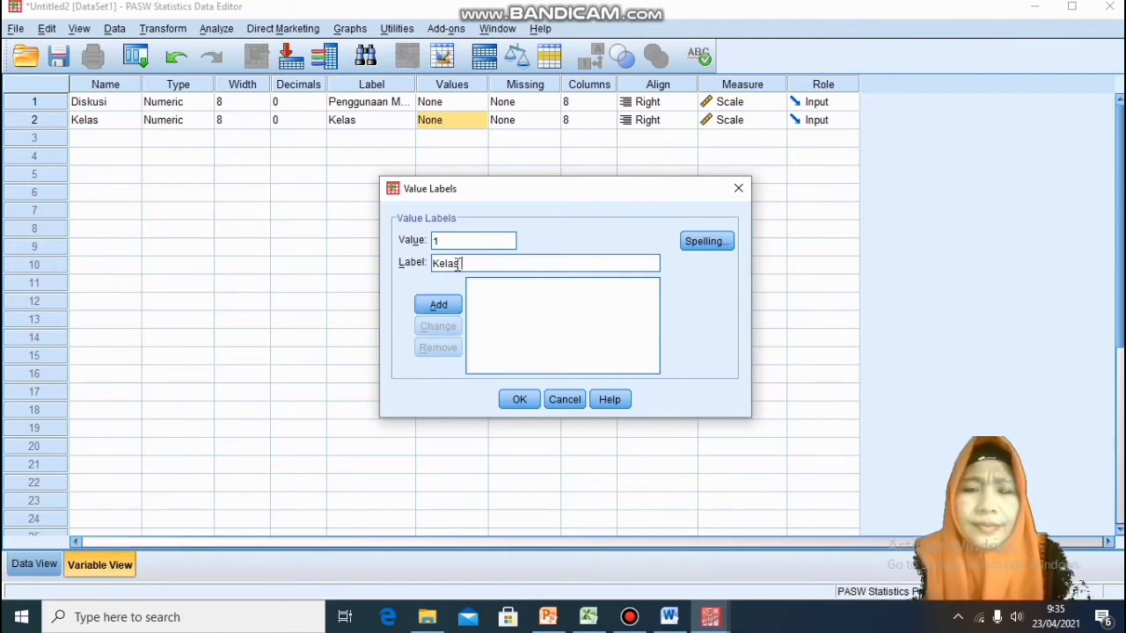
type(" 9A")
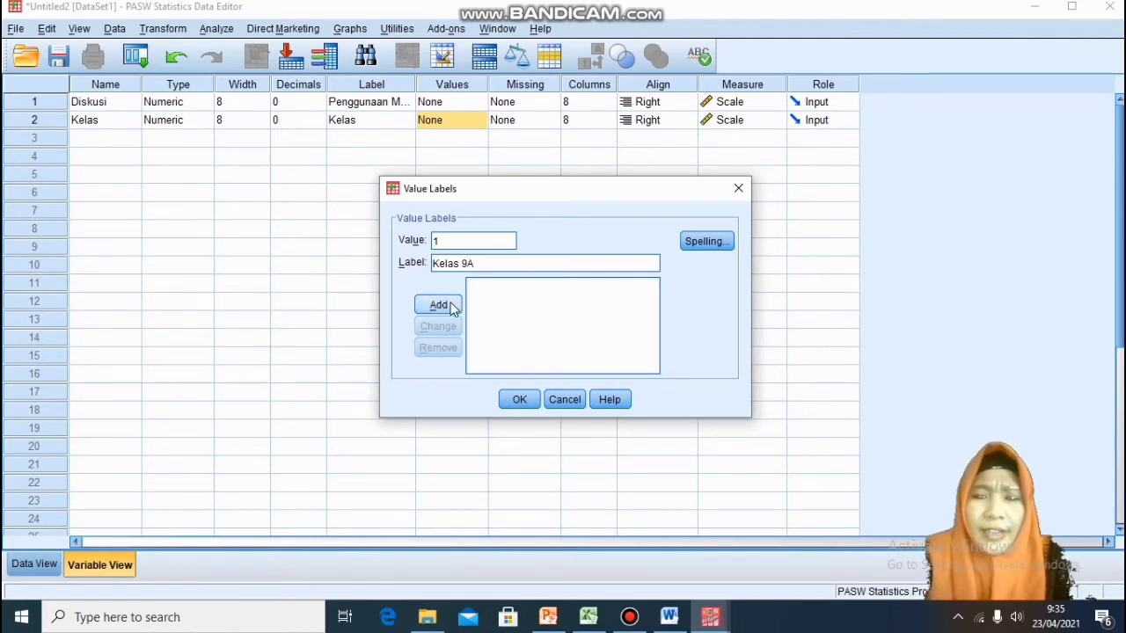
left_click(452, 307)
Enter 2 as the value for the second value label of Kelas and start its label text.
left_click(443, 242)
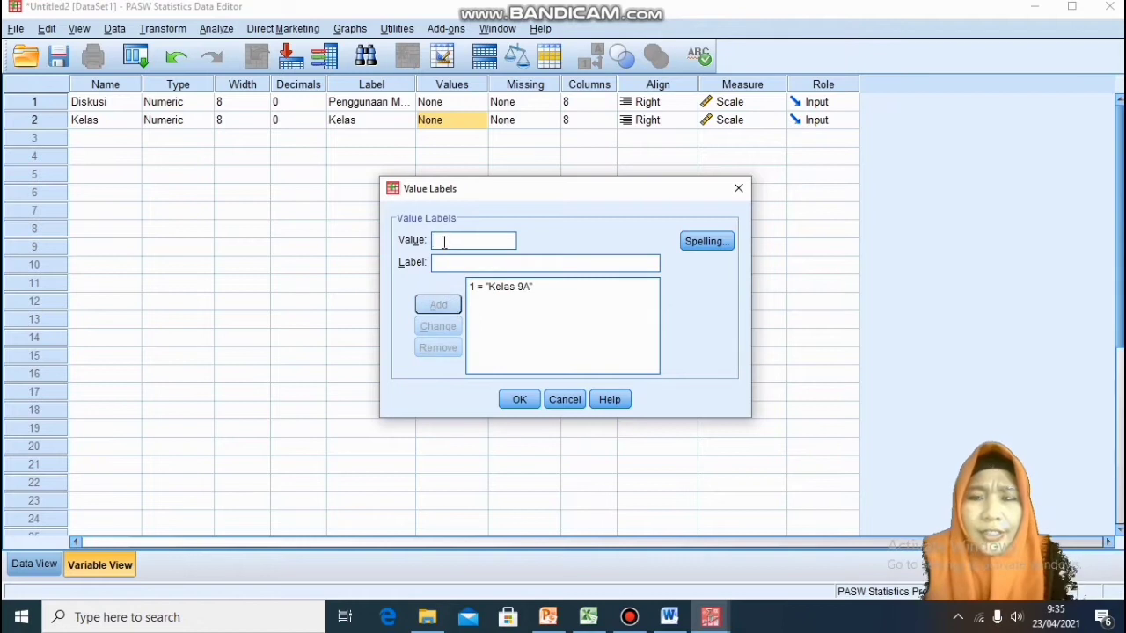
type("2")
left_click(449, 261)
type("KEL")
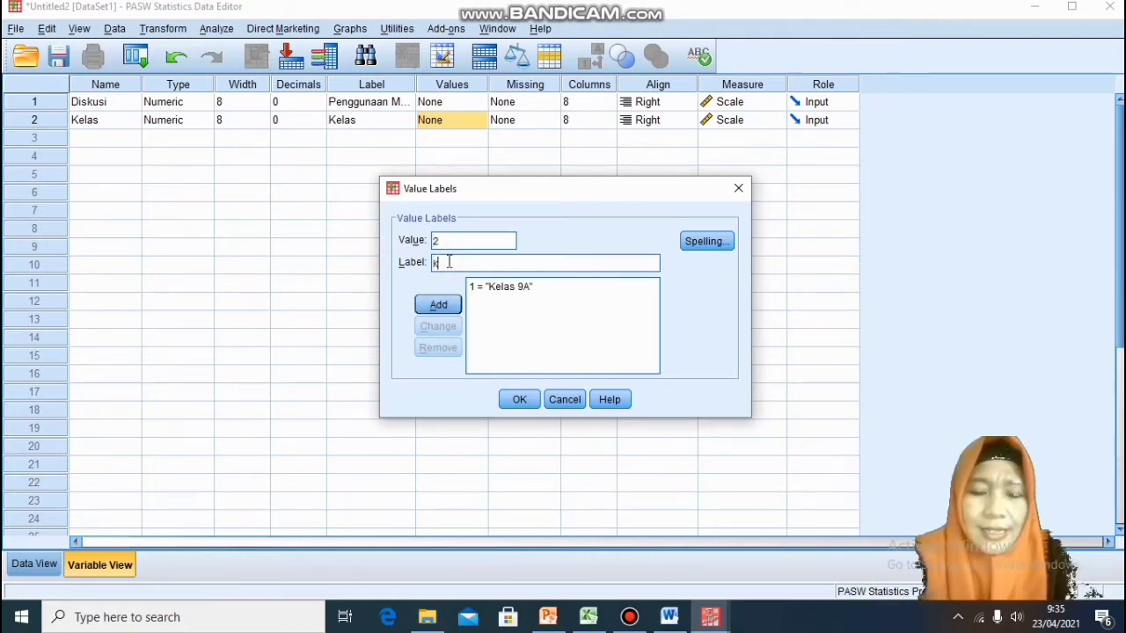
type("AS ")
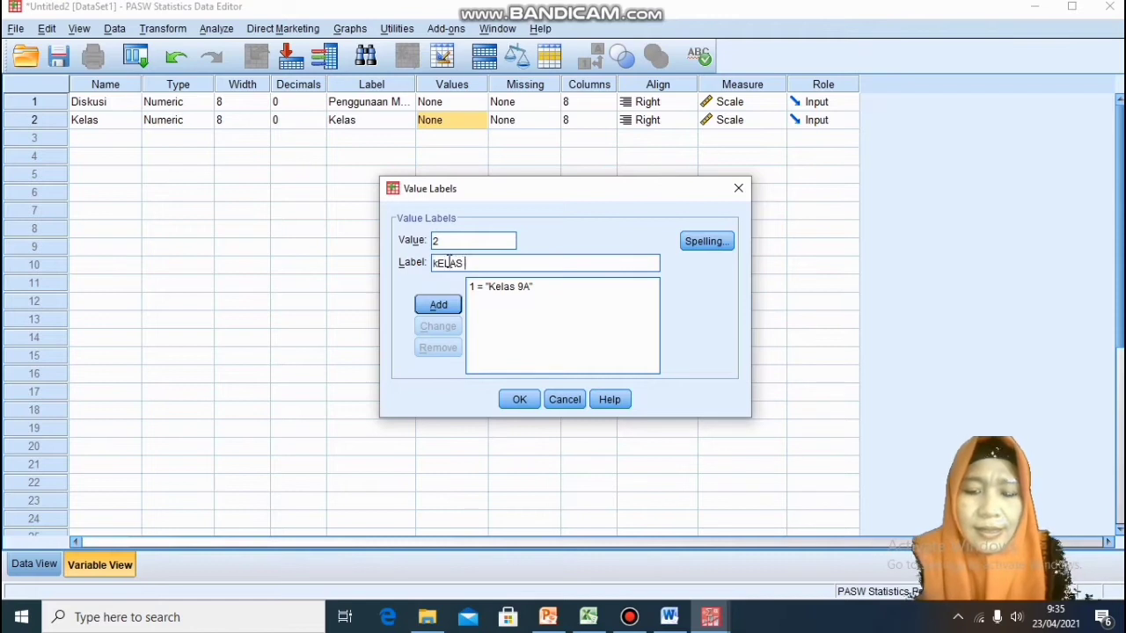
type("9b")
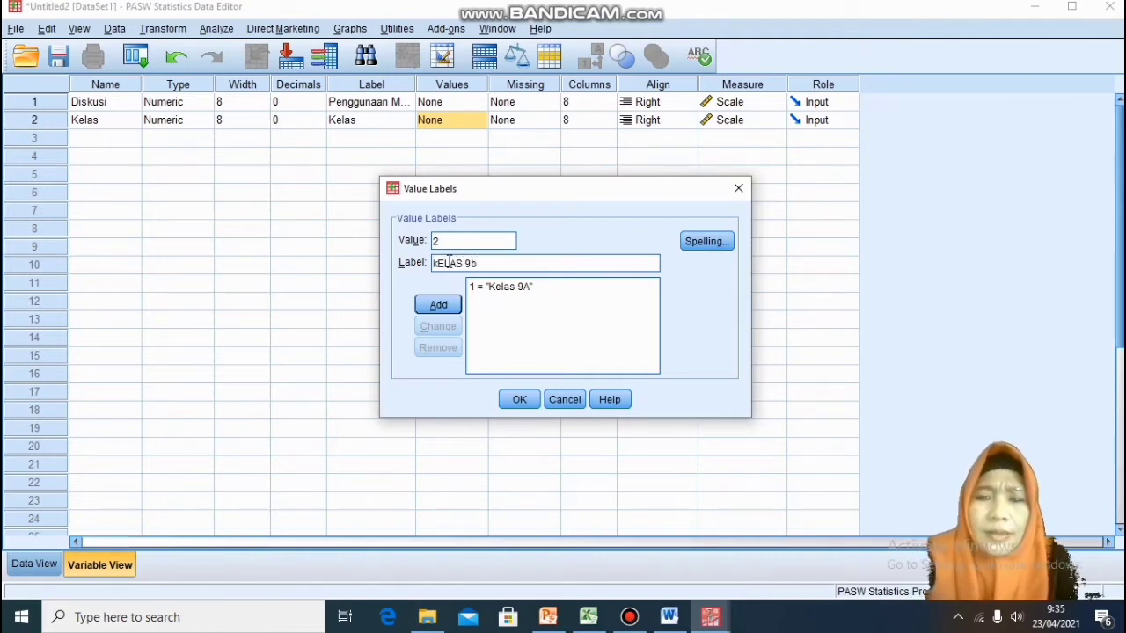
key("BackSpace")
key("BackSpace")
key("BackSpace")
key("BackSpace")
key("BackSpace")
key("BackSpace")
key("BackSpace")
key("BackSpace")
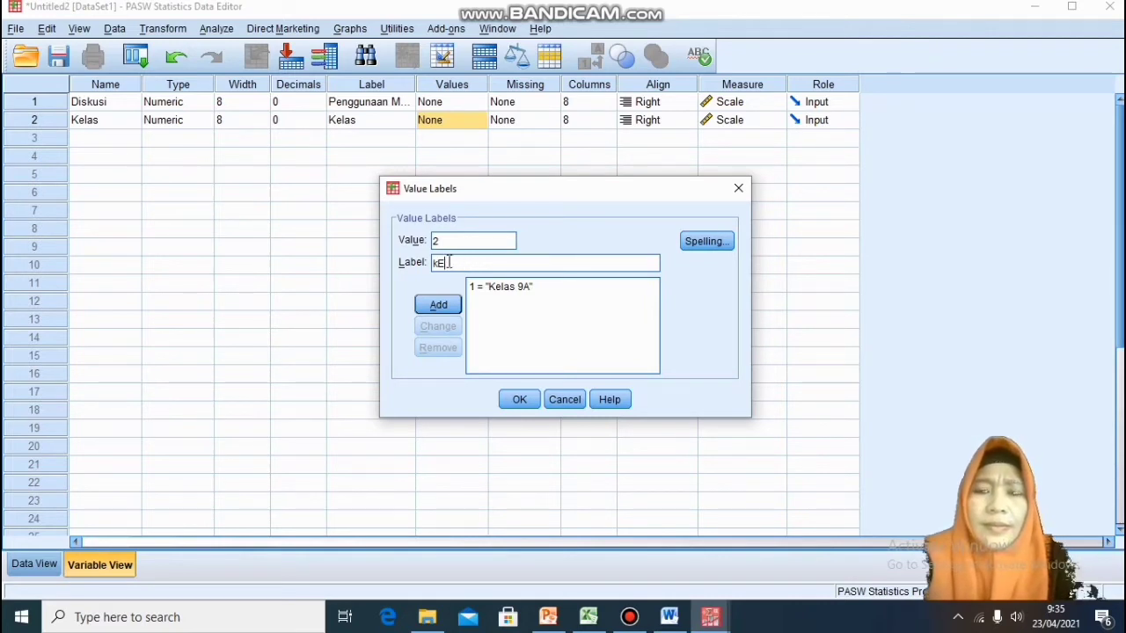
Label value 2 of Kelas as "Kelas 9B", add it to the list and apply the value labels.
type("K")
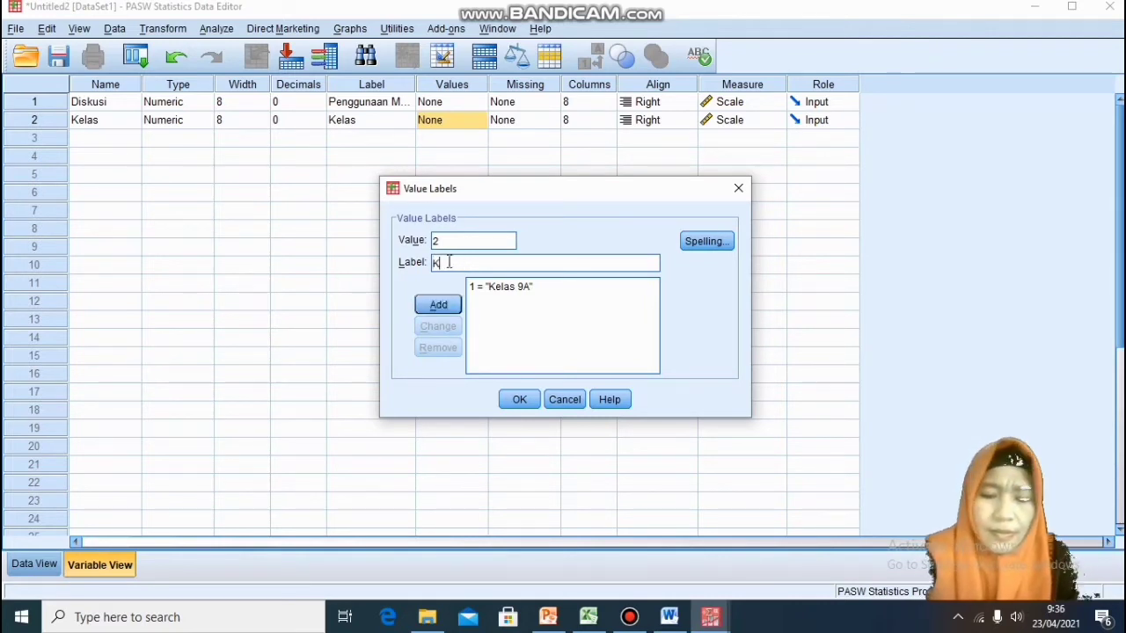
type("elas ")
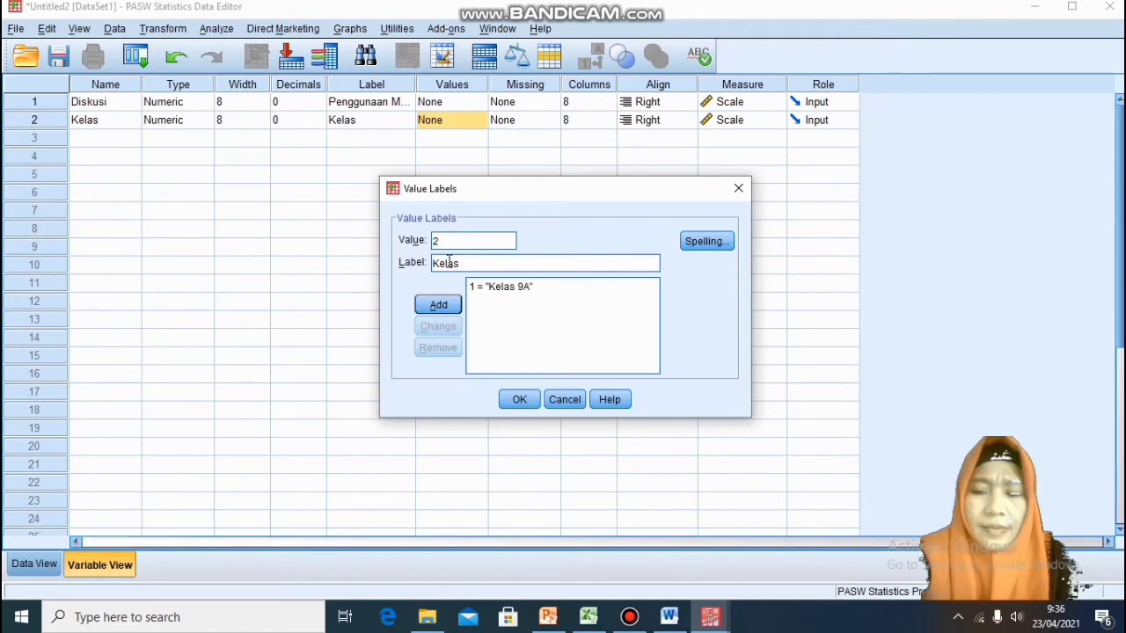
type("9B")
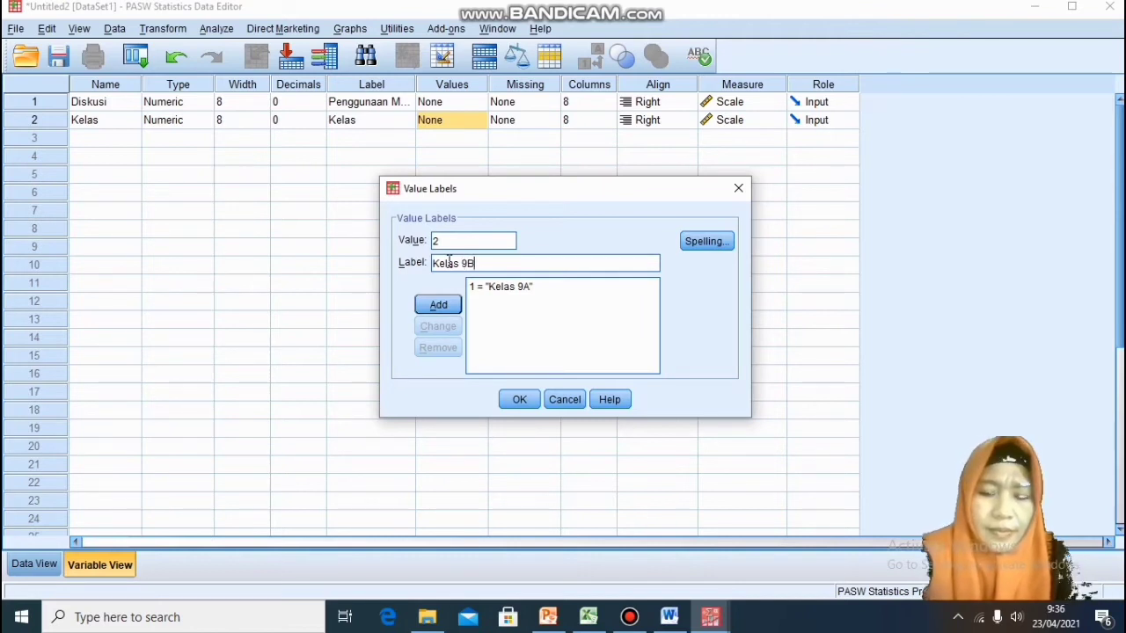
left_click(445, 306)
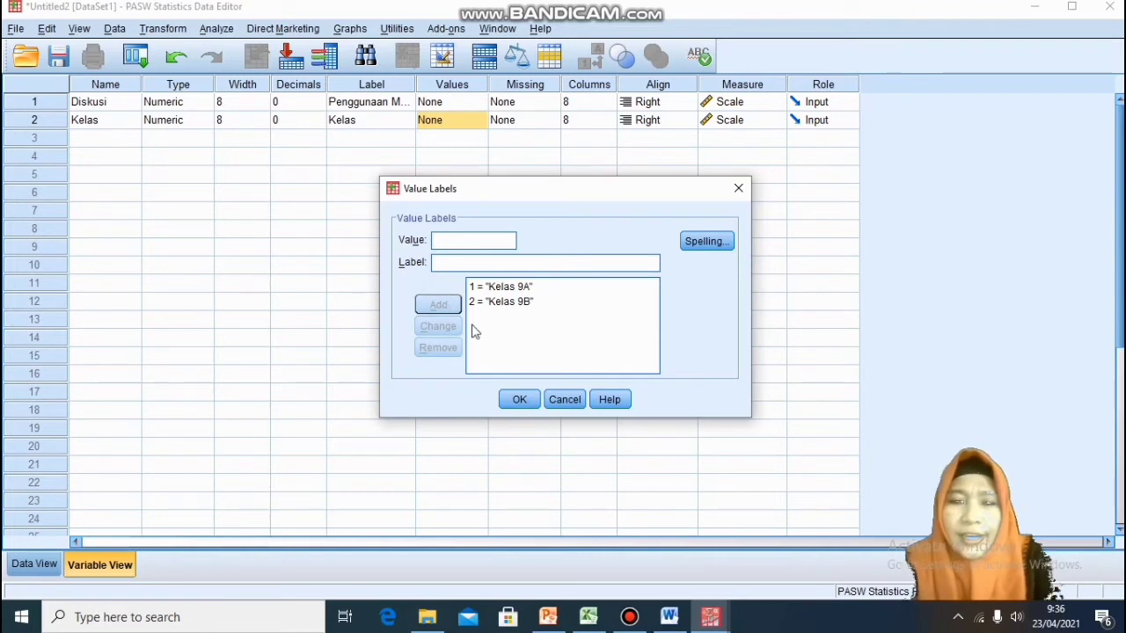
left_click(515, 400)
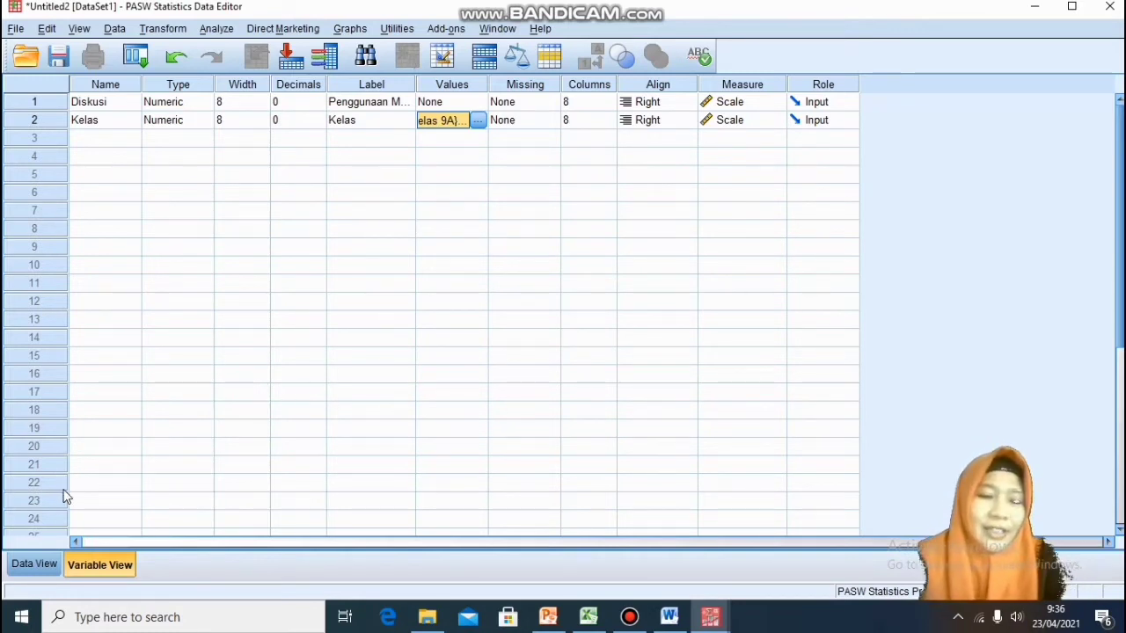
Display the dataset's data grid, then switch to the Excel workbook and copy the scores in A1:A30 of Sheet1.
left_click(35, 568)
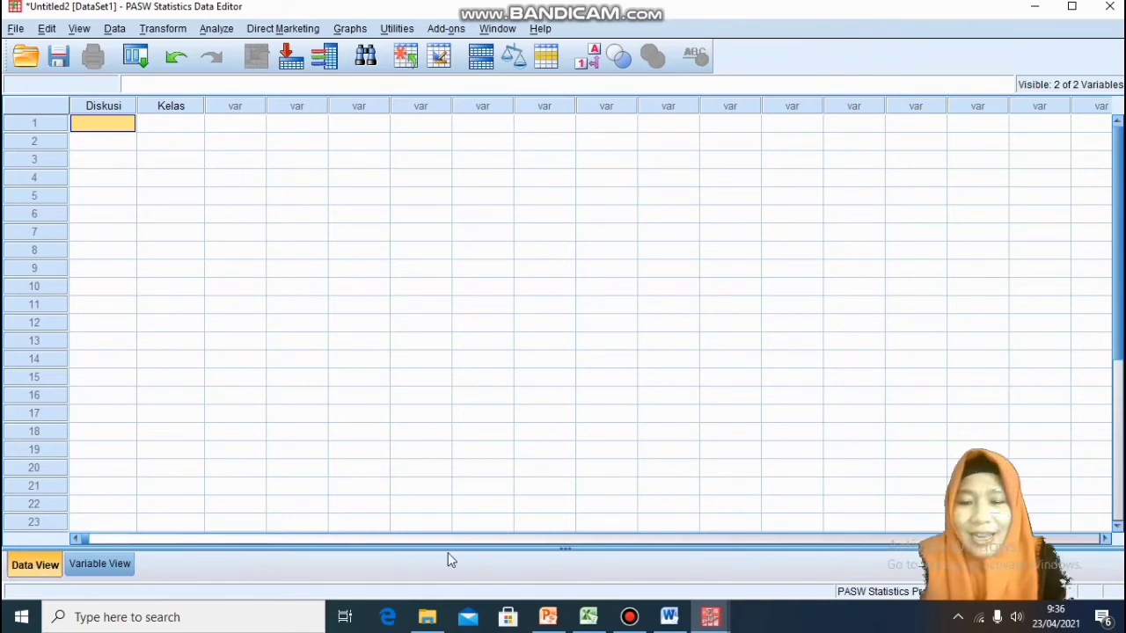
left_click(588, 618)
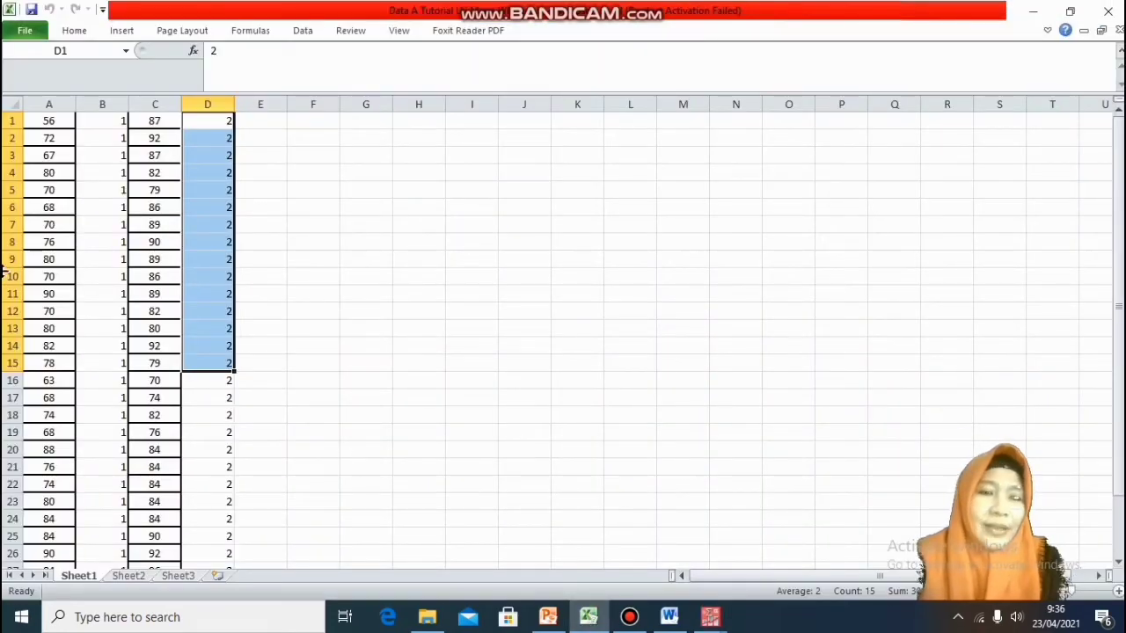
left_click(46, 121)
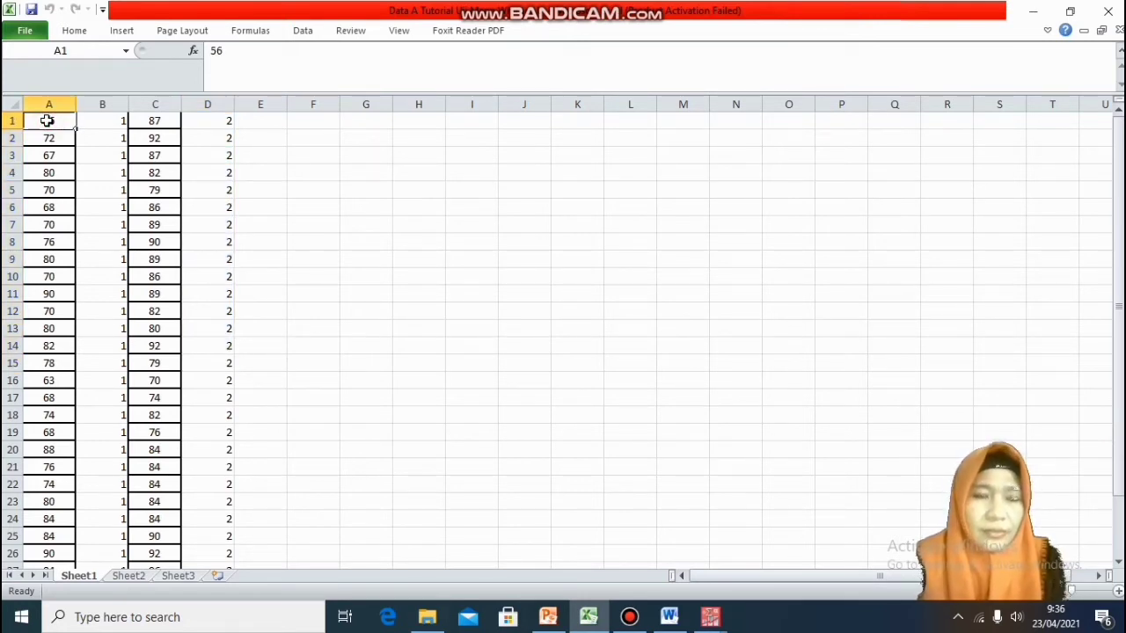
left_click_drag(46, 121, 48, 536)
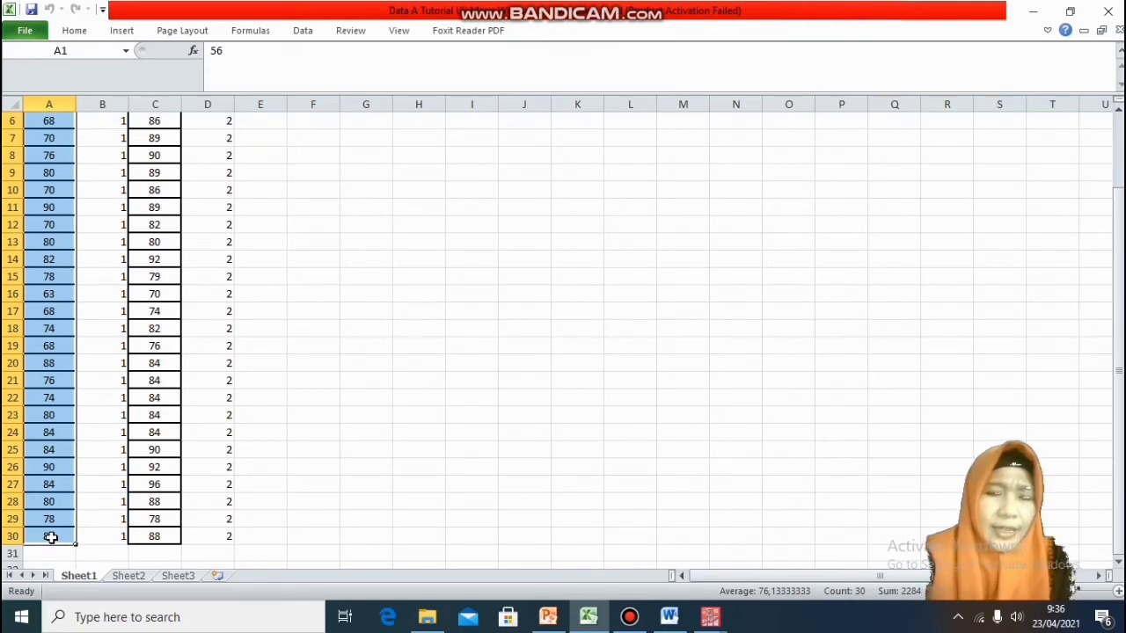
right_click(48, 537)
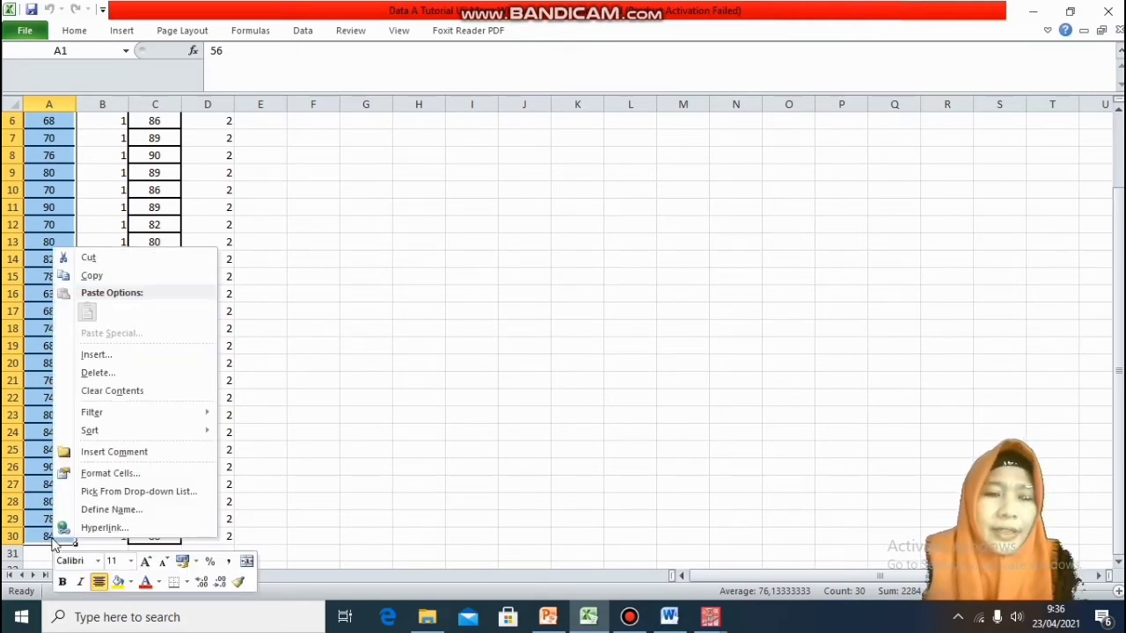
left_click(88, 276)
scroll(87, 276, "up", 2)
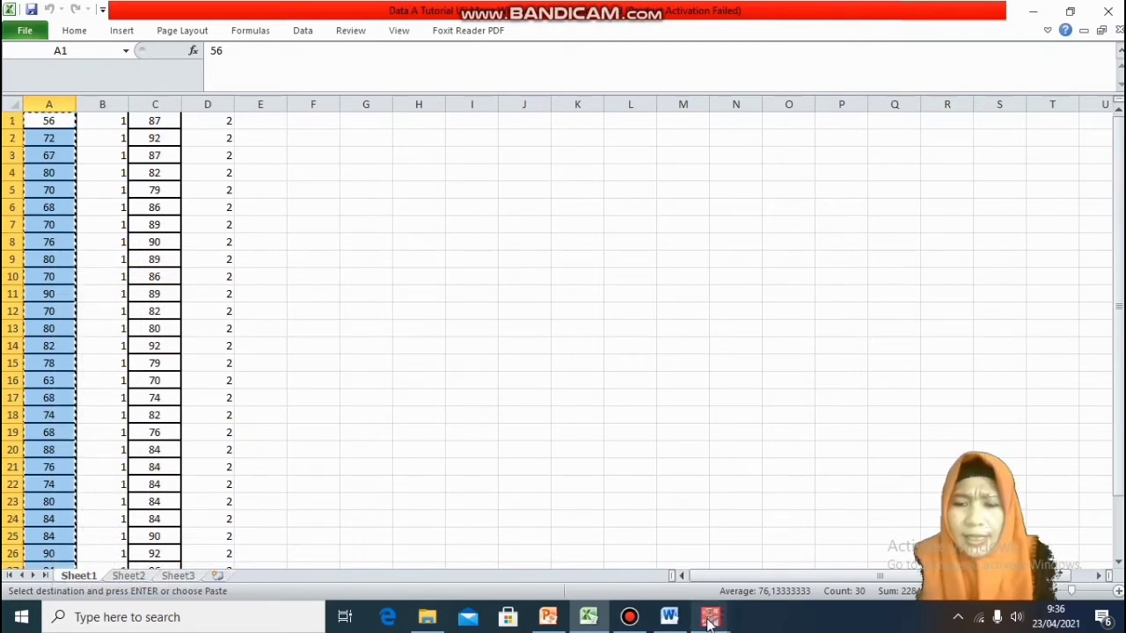
mouse_move(710, 620)
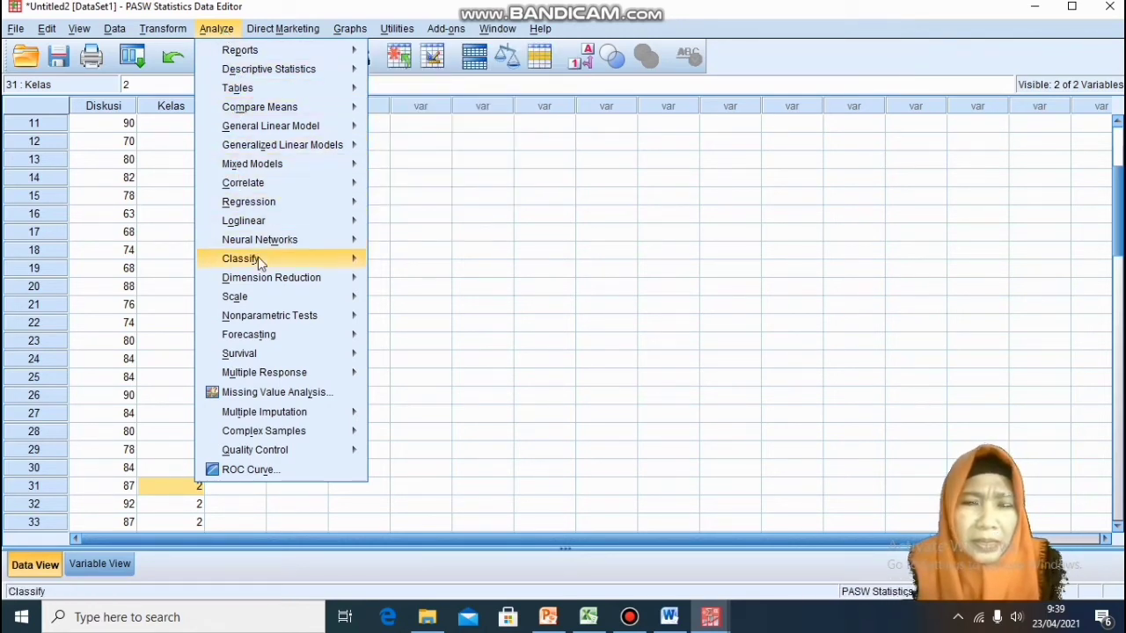
Set up the legacy nonparametric test for 2 Independent Samples with Diskusi as the test variable and Kelas as the grouping variable.
mouse_move(263, 322)
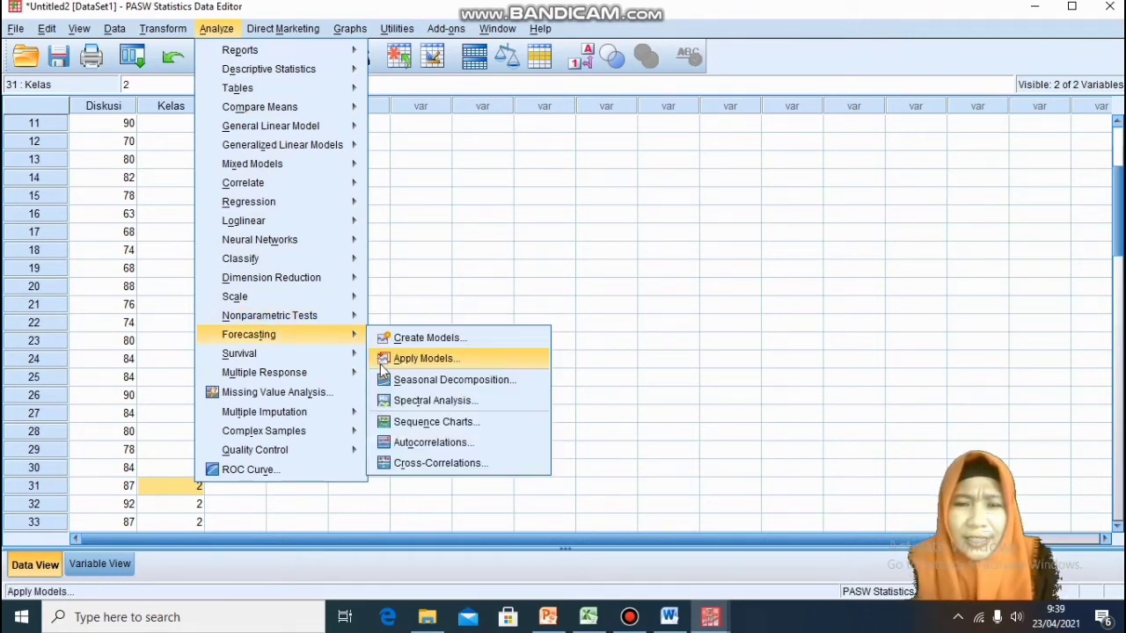
mouse_move(352, 322)
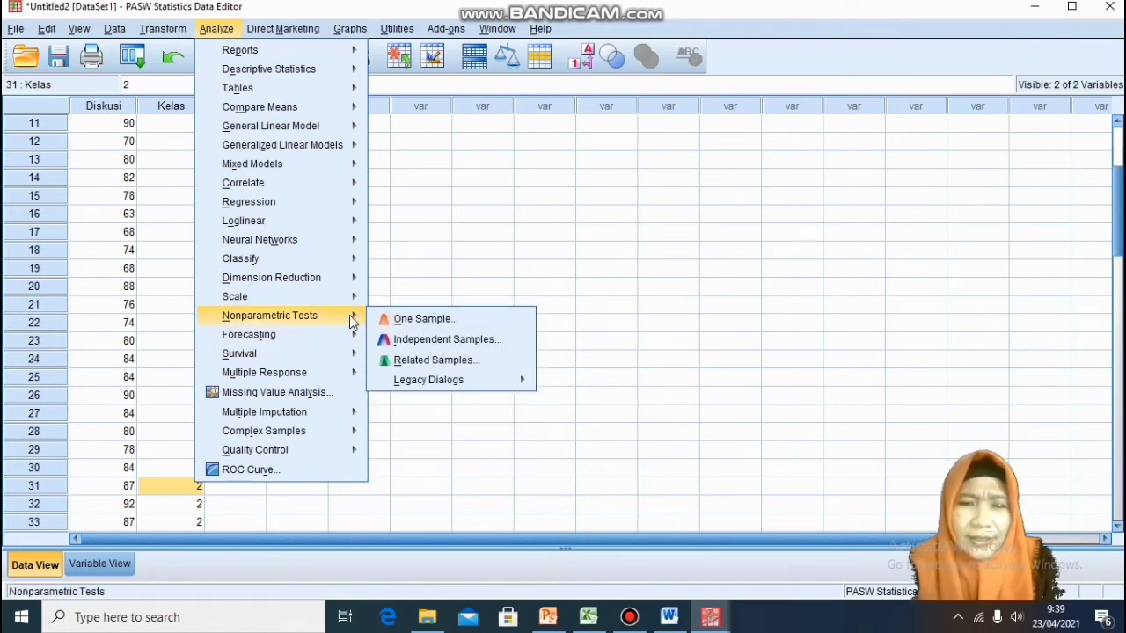
mouse_move(411, 385)
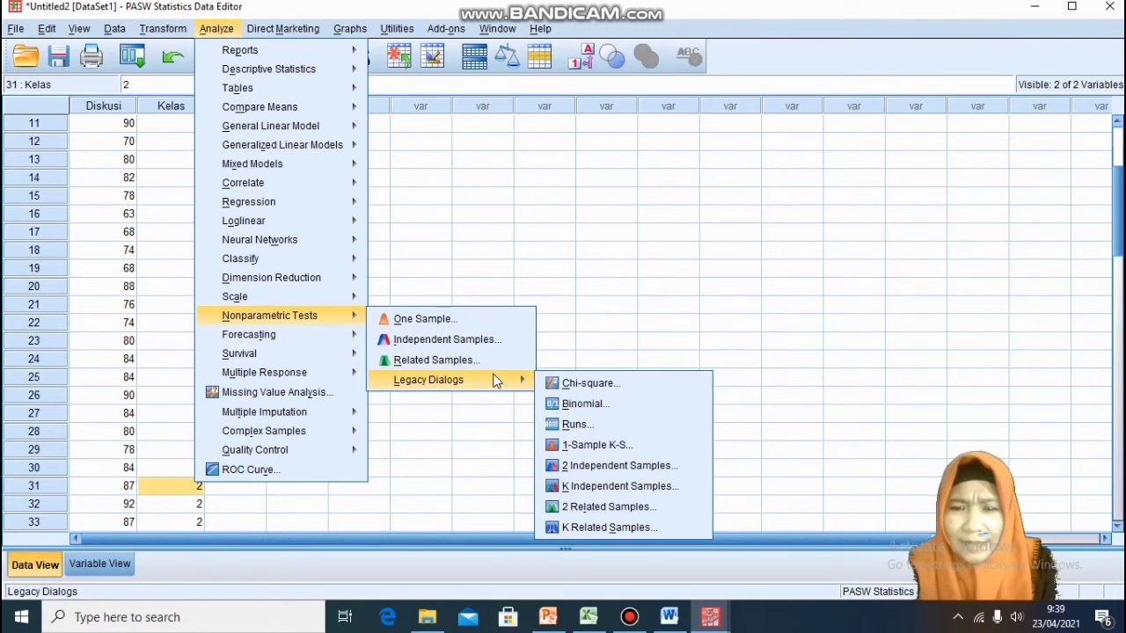
left_click(565, 470)
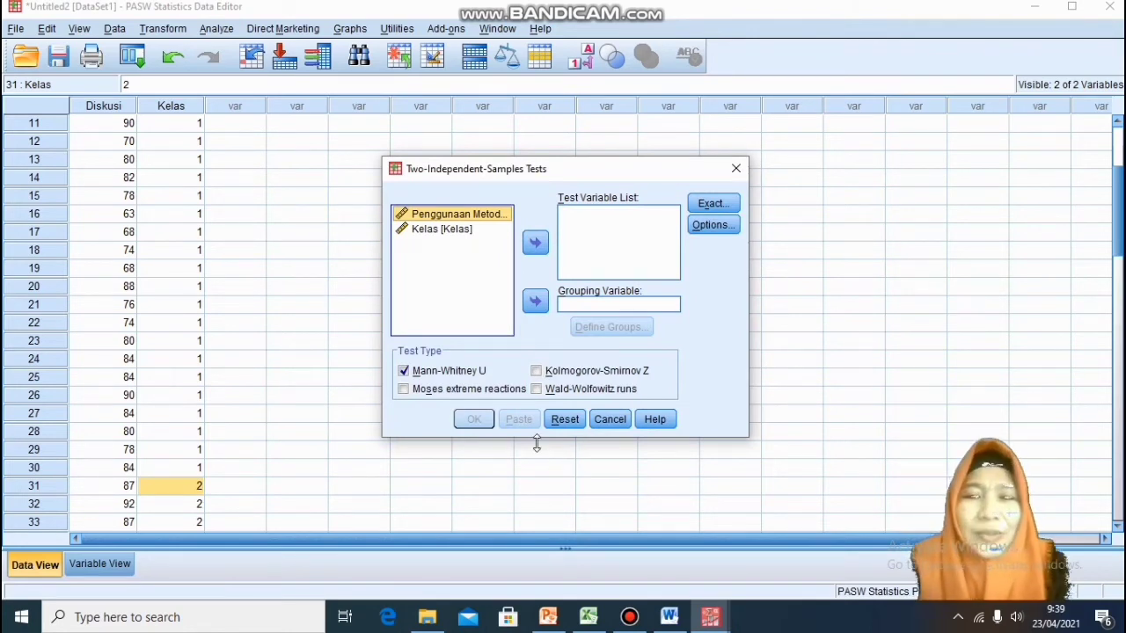
left_click(540, 246)
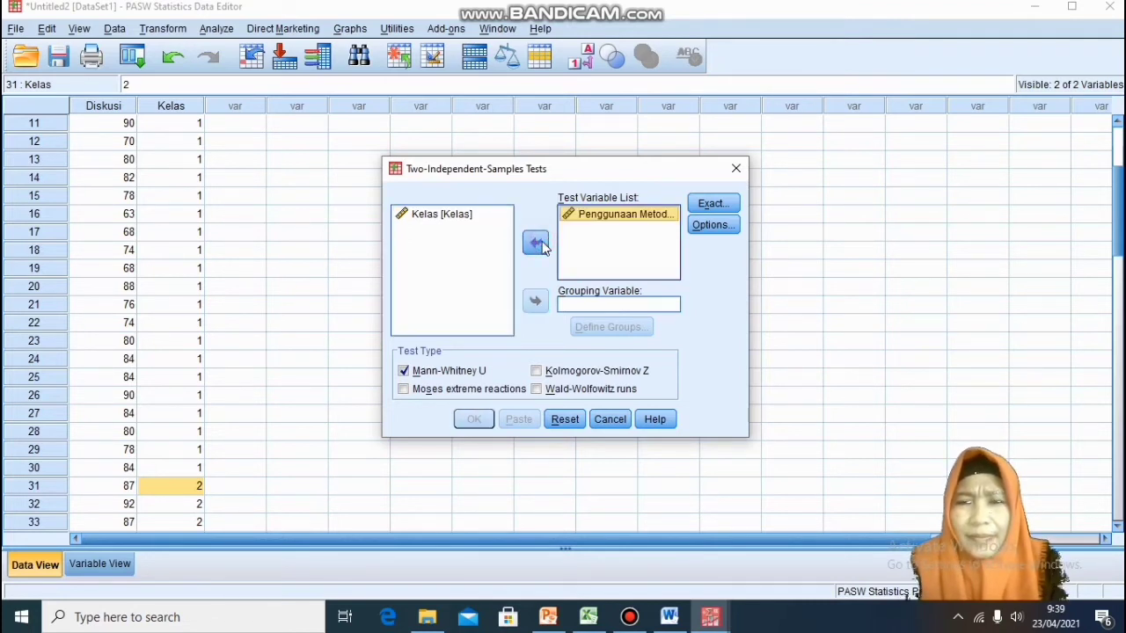
left_click(464, 217)
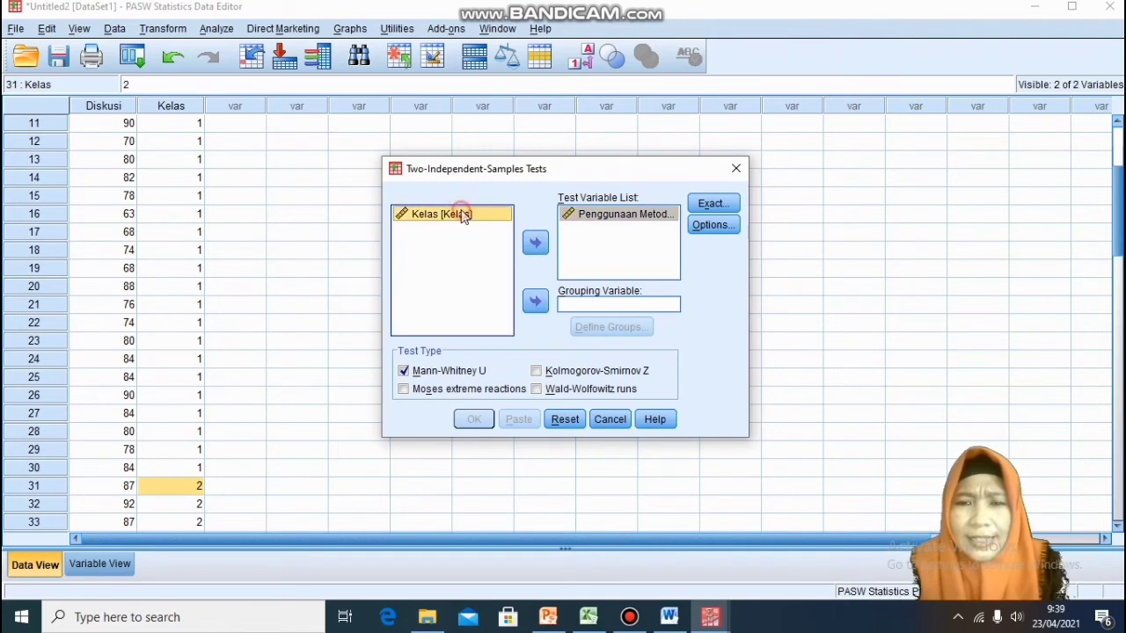
left_click(536, 303)
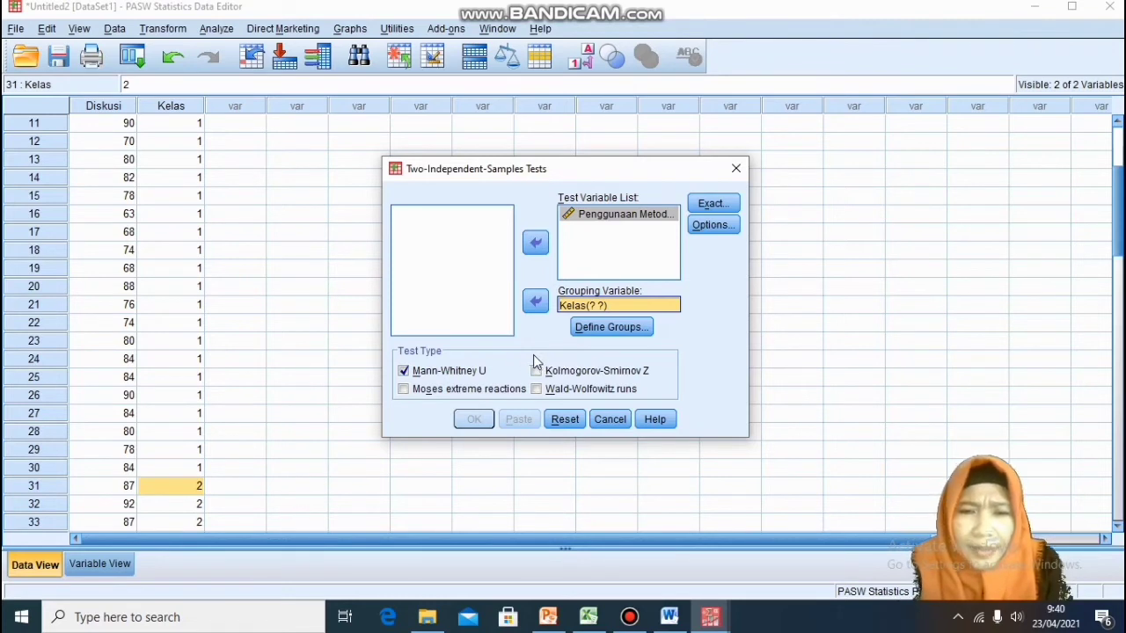
Define the Kelas groups as 1 and 2 and run the Mann-Whitney U test.
left_click(610, 333)
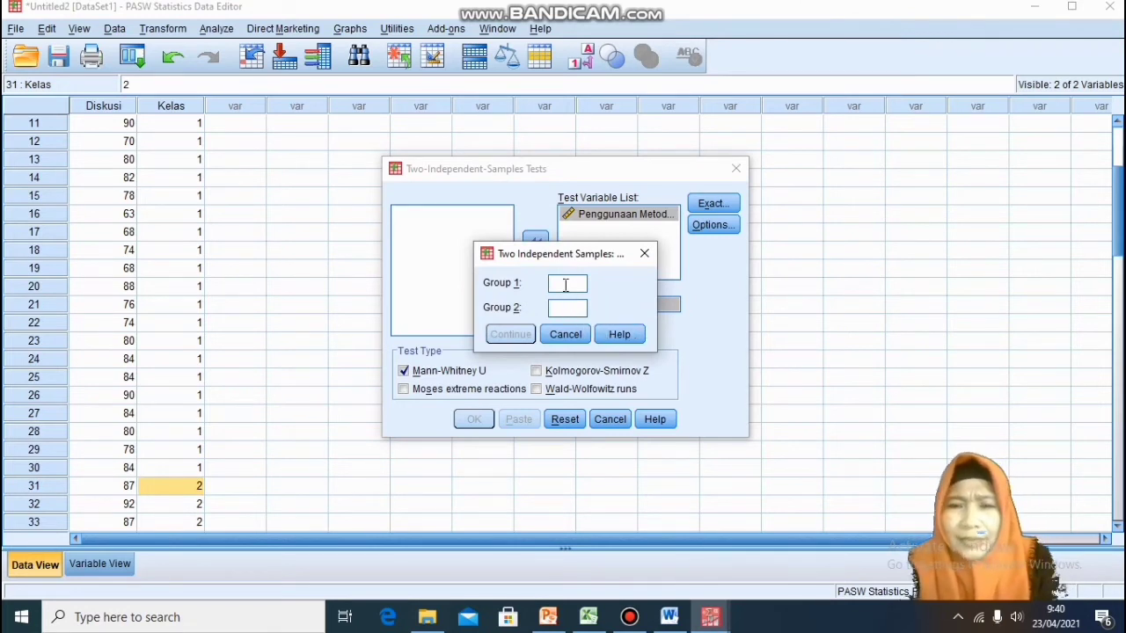
type("1")
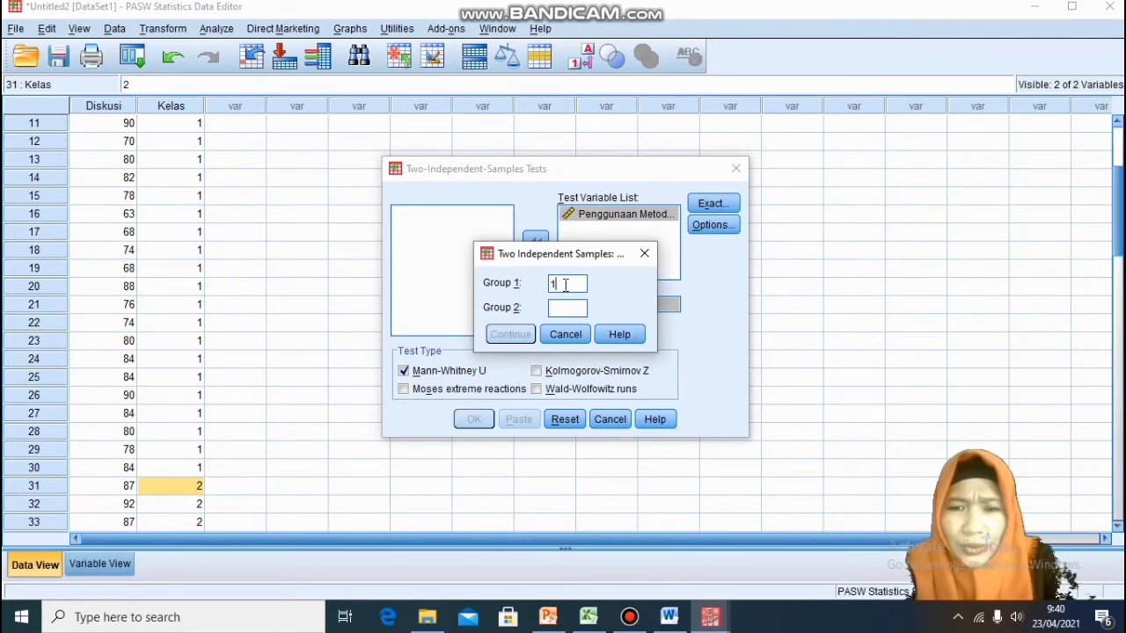
left_click(564, 310)
type("2")
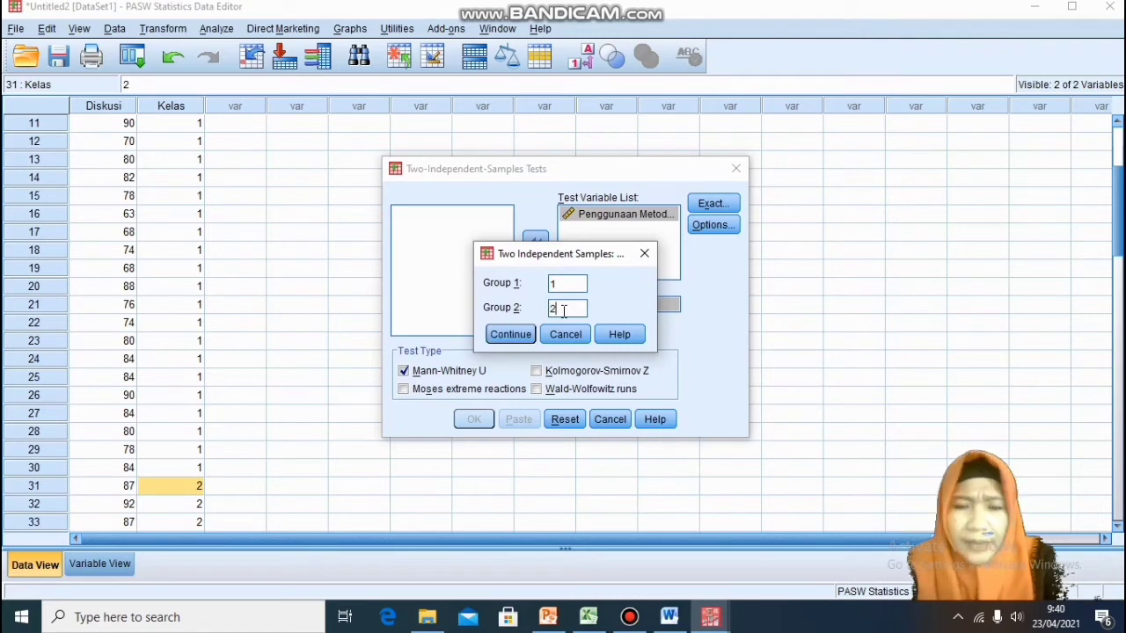
left_click(512, 335)
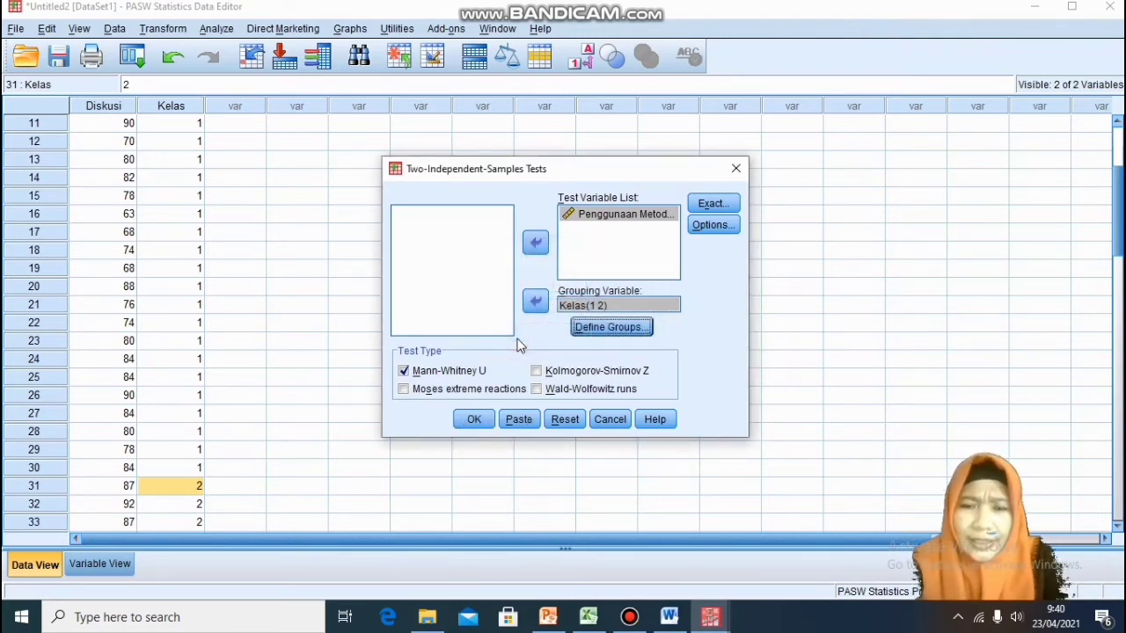
left_click(473, 418)
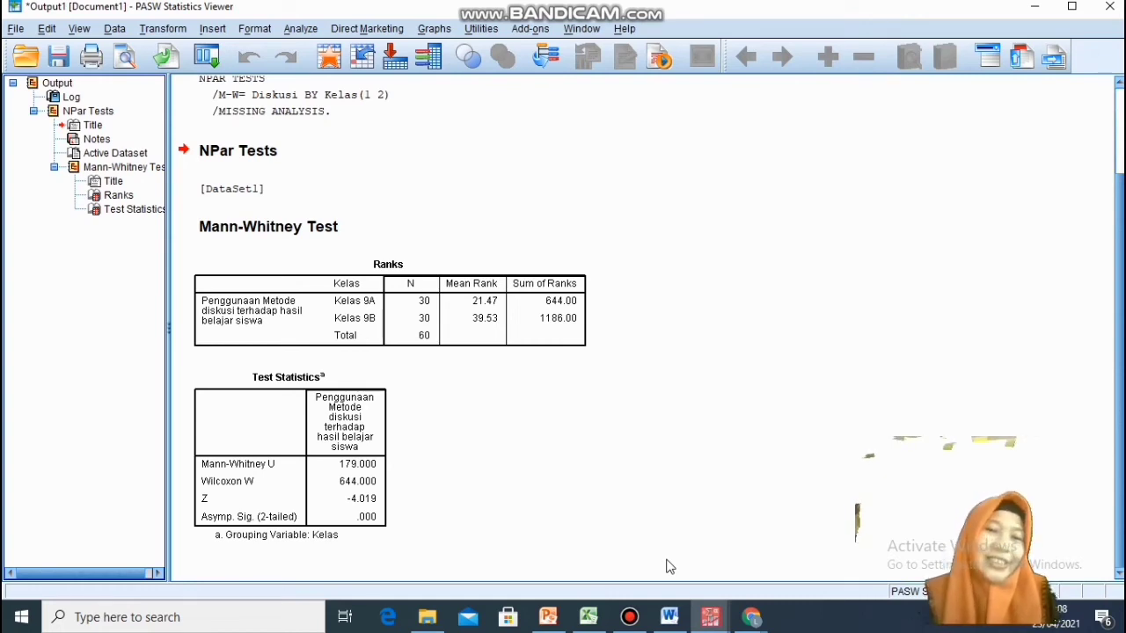
Examine the Ranks table in the Mann-Whitney output, then switch to the PowerPoint presentation's interpretation slide.
left_click(492, 278)
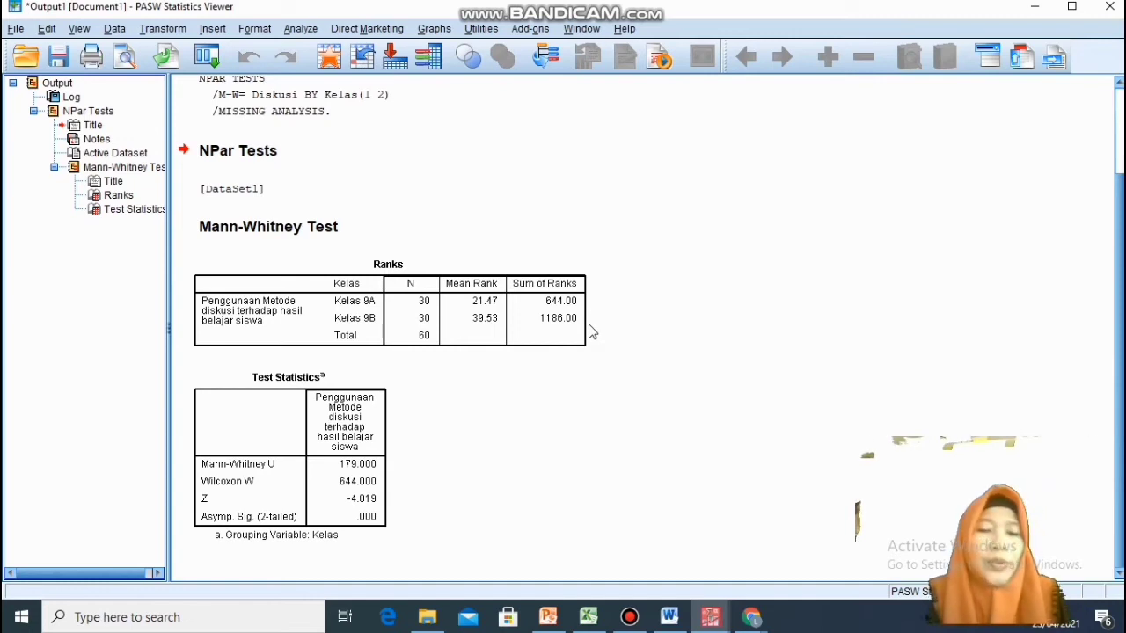
left_click(467, 340)
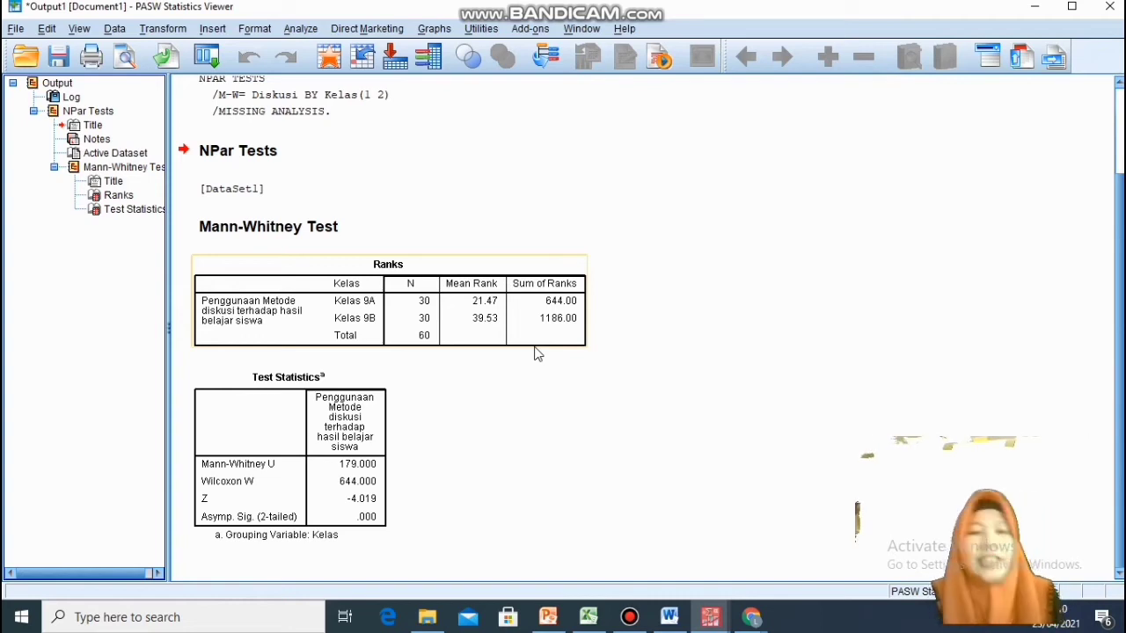
left_click(547, 617)
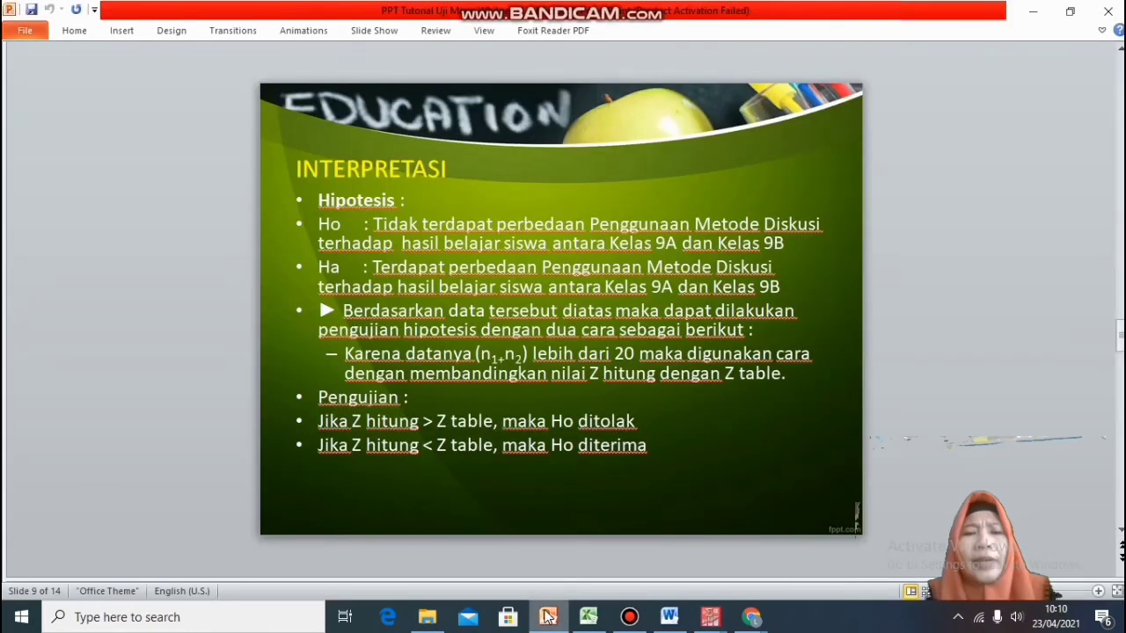